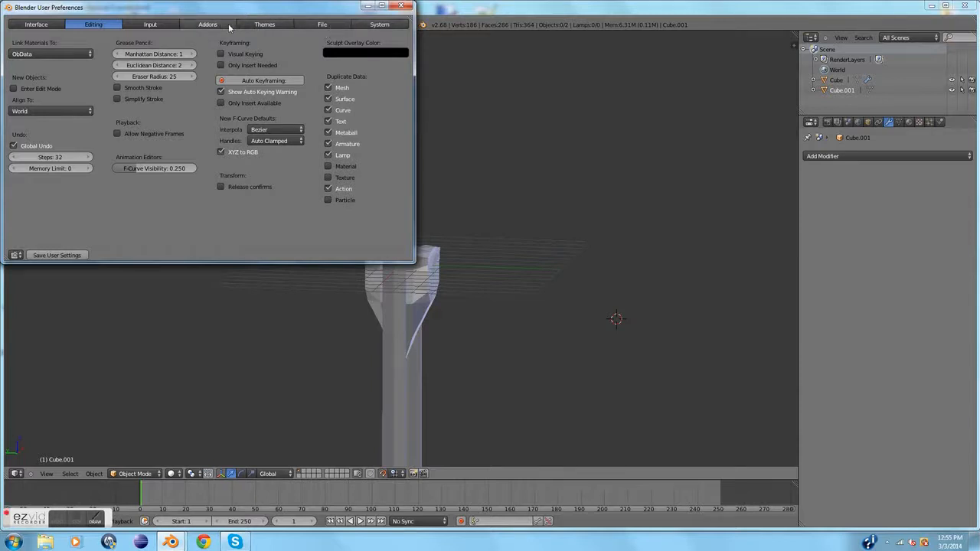
# - Enable the Screencast Keys add-on in the user preferences and close the preferences window
pyautogui.click(208, 25)
pyautogui.write('screen')
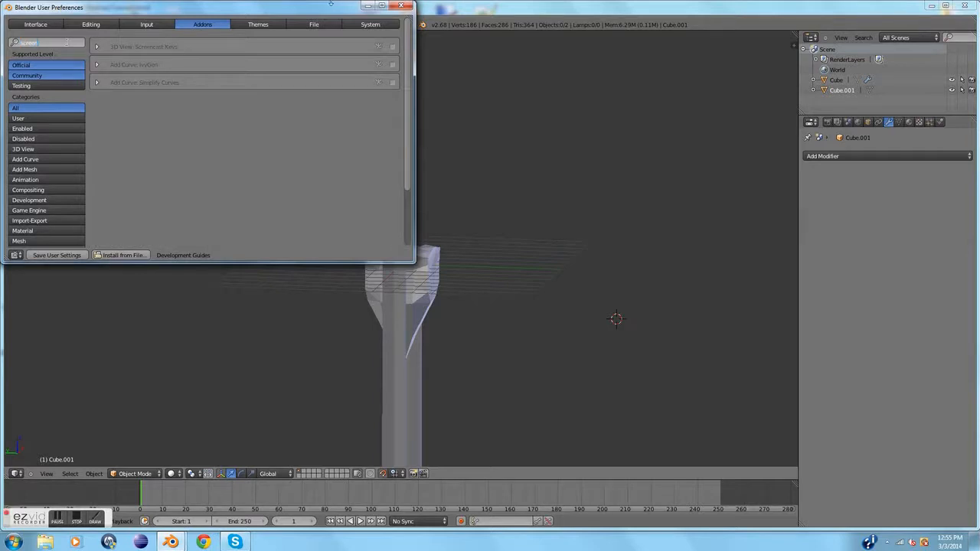
pyautogui.click(392, 46)
pyautogui.click(400, 6)
# - Hide the grid floor in the 3D view's display settings
pyautogui.press('n')
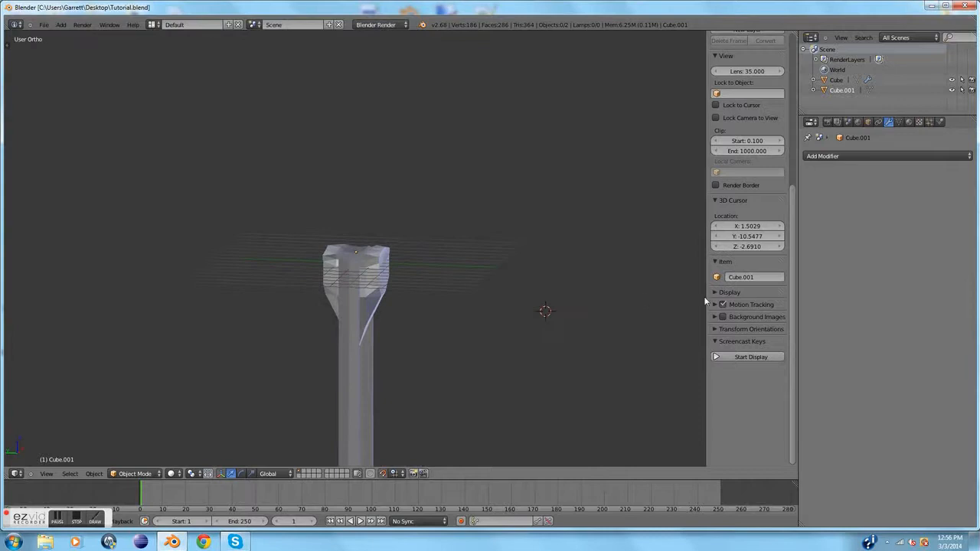
pyautogui.click(734, 297)
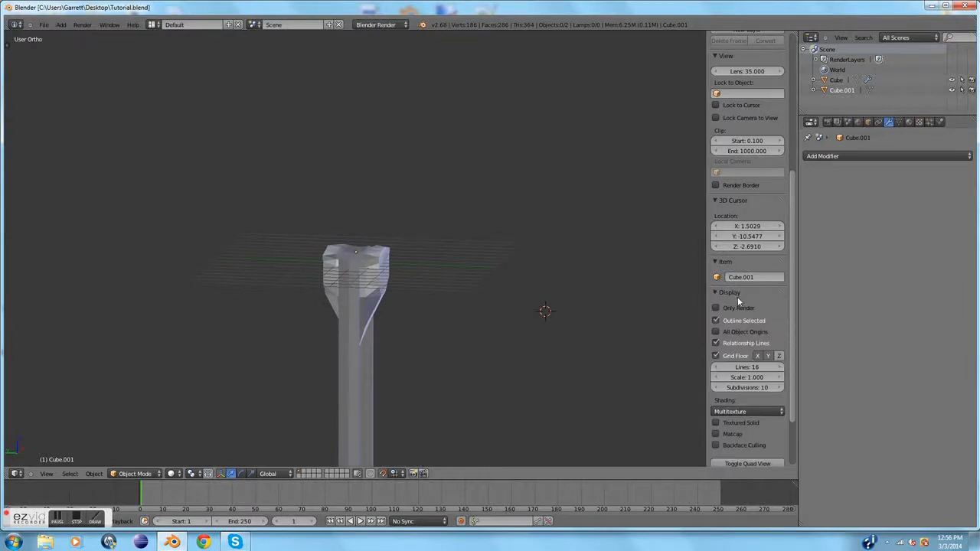
pyautogui.click(717, 356)
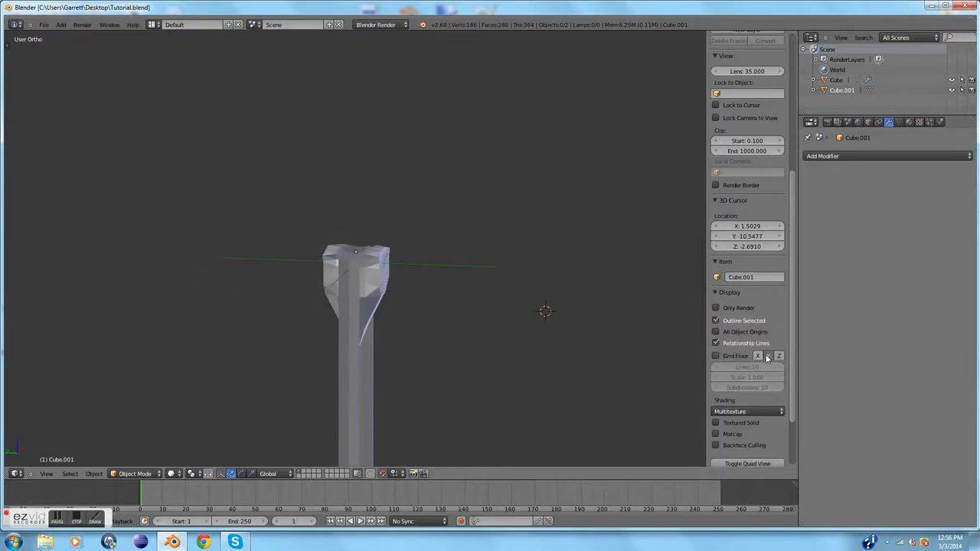
pyautogui.click(730, 293)
# - Snap the 3D cursor to the centre of the scene
pyautogui.scroll(10, 424, 335)
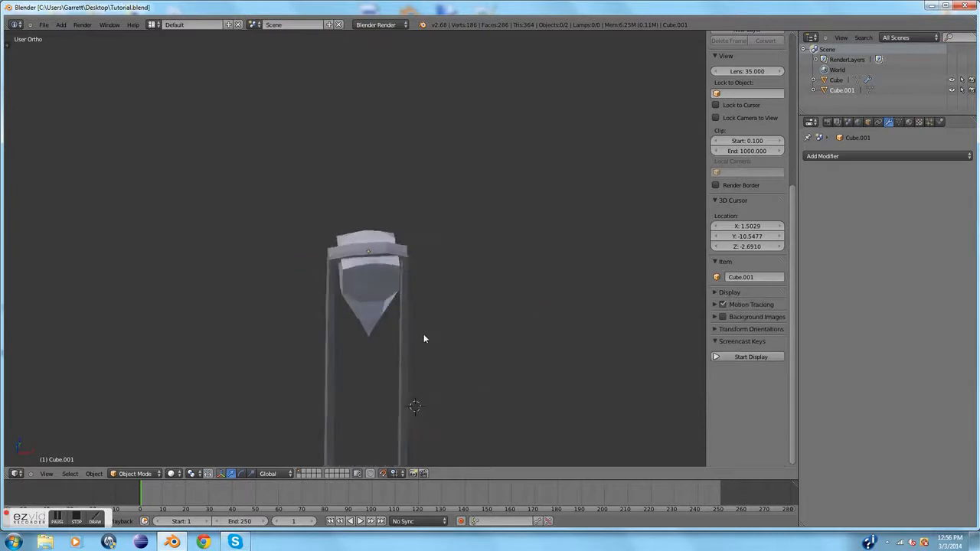
pyautogui.moveTo(428, 335); pyautogui.dragTo(488, 313, button='middle')
pyautogui.scroll(-4, 425, 360)
pyautogui.hotkey('shift', 's')
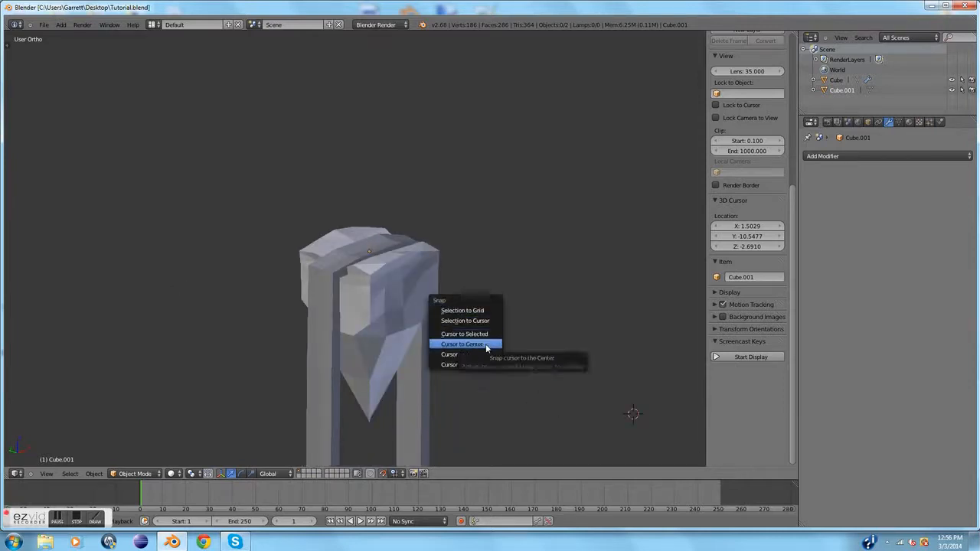
pyautogui.click(487, 345)
# - Add a Triangulate modifier to the waterfall object Cube.001 and apply it
pyautogui.scroll(-2, 488, 342)
pyautogui.moveTo(482, 350); pyautogui.dragTo(428, 373, button='middle')
pyautogui.scroll(1, 502, 346)
pyautogui.rightClick(320, 269)
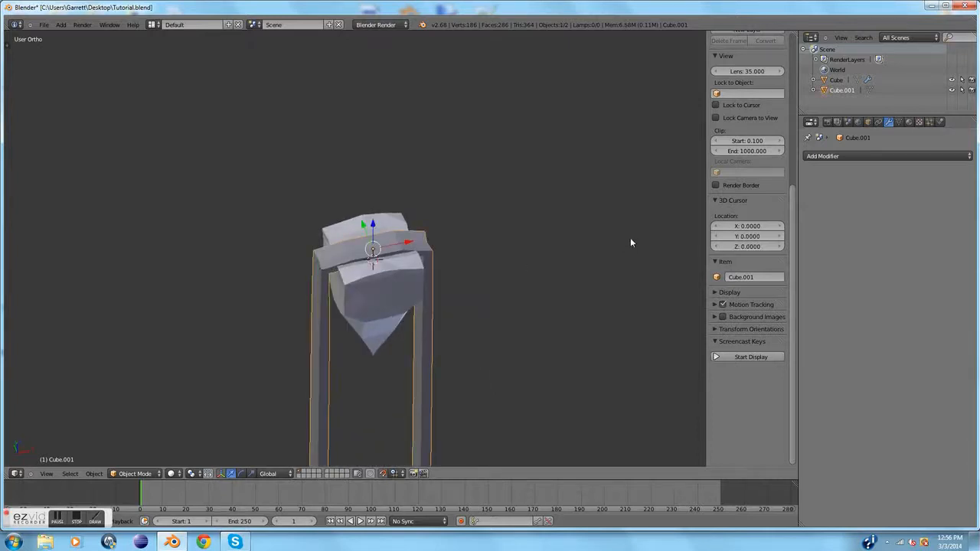
pyautogui.scroll(1, 746, 199)
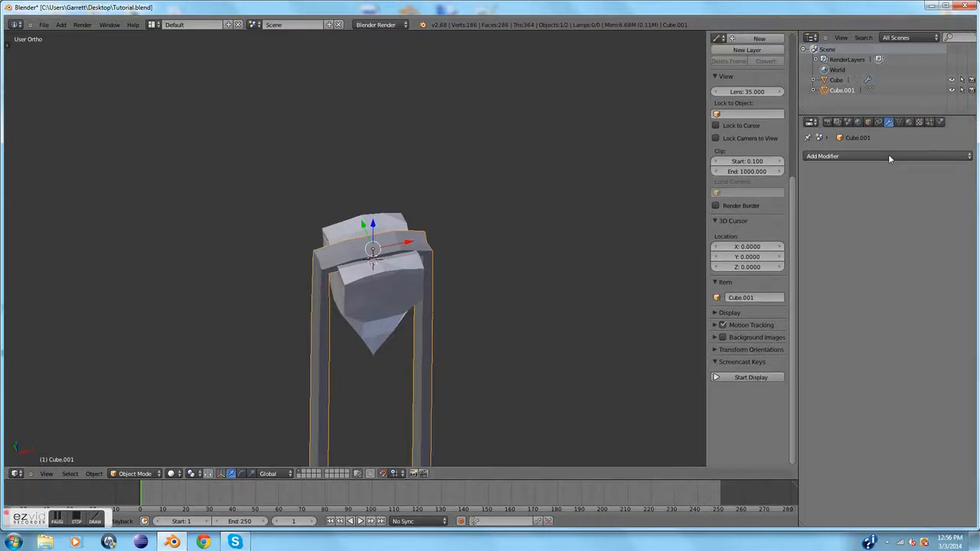
pyautogui.click(888, 156)
pyautogui.click(765, 335)
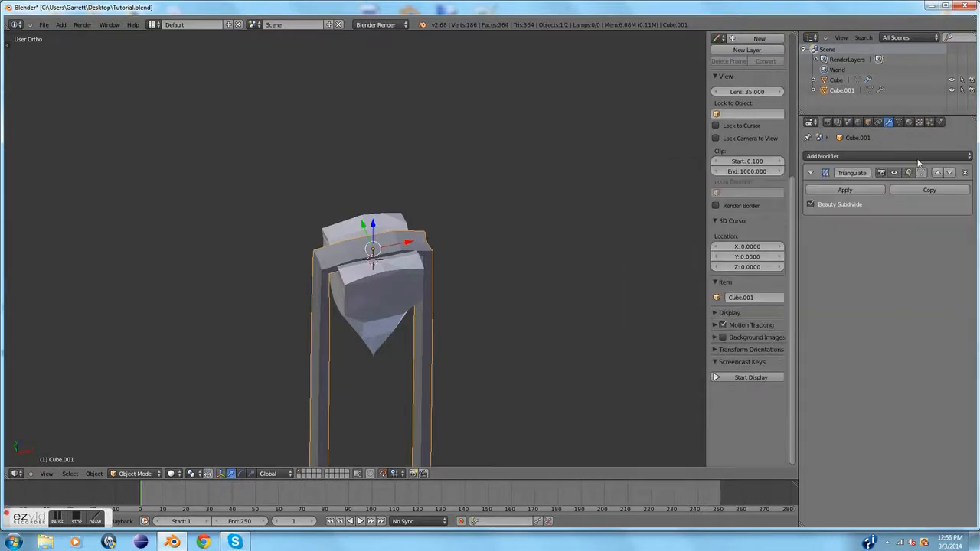
pyautogui.click(868, 188)
# - Add a Displace modifier with a new texture to the waterfall and set its strength to 0.3
pyautogui.click(890, 155)
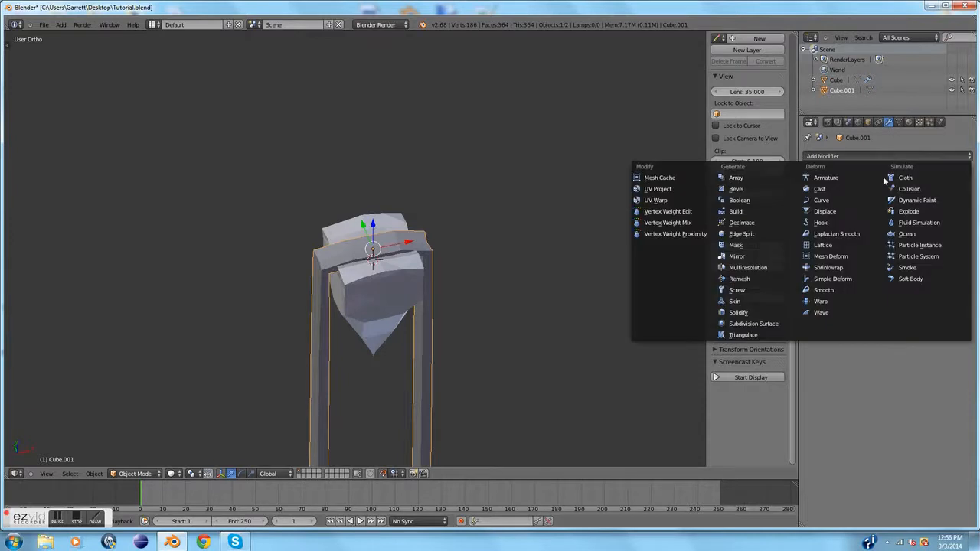
pyautogui.click(849, 211)
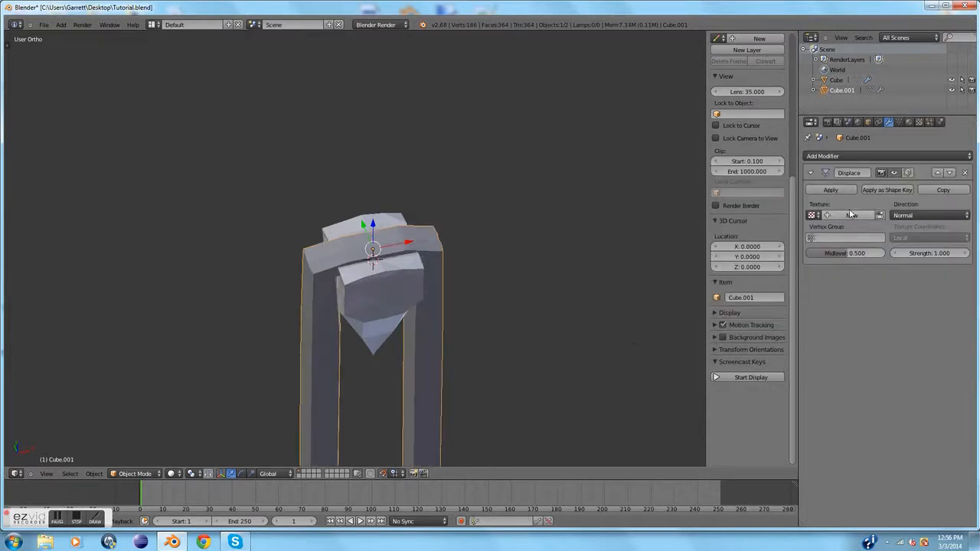
pyautogui.click(849, 215)
pyautogui.click(911, 253)
pyautogui.write('0.9')
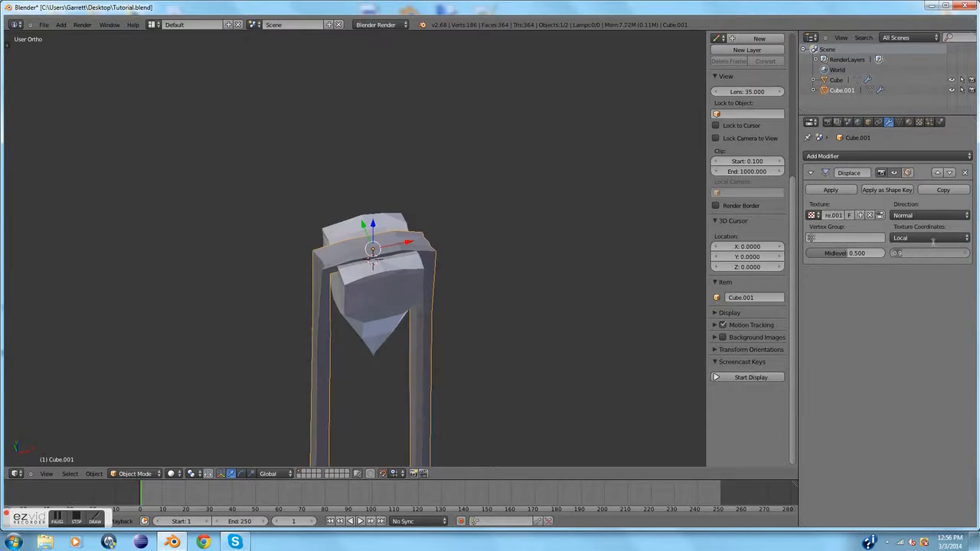
pyautogui.press('Return')
# - Raise the Displace modifier's strength to 0.8 and apply the modifier to the waterfall
pyautogui.scroll(4, 438, 277)
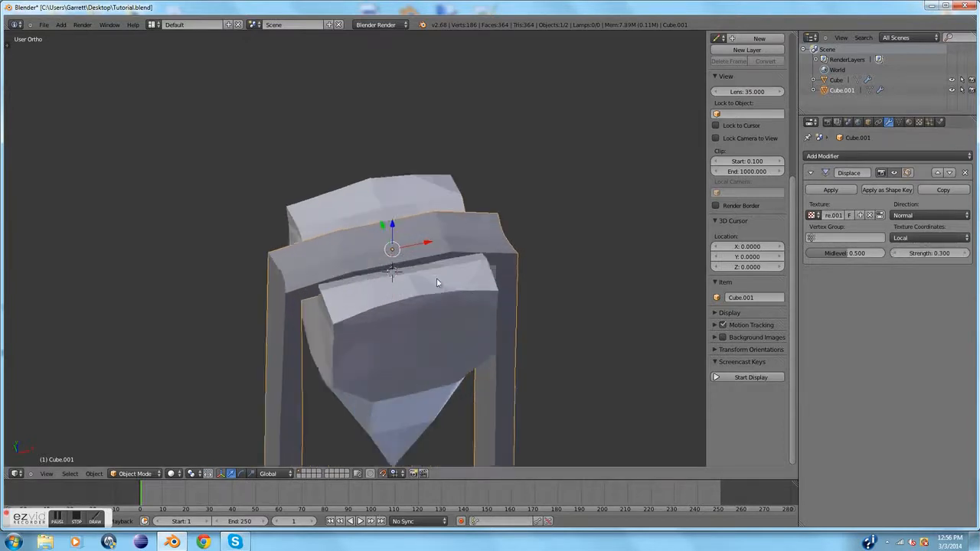
pyautogui.moveTo(463, 261); pyautogui.dragTo(503, 251, button='middle')
pyautogui.click(963, 255)
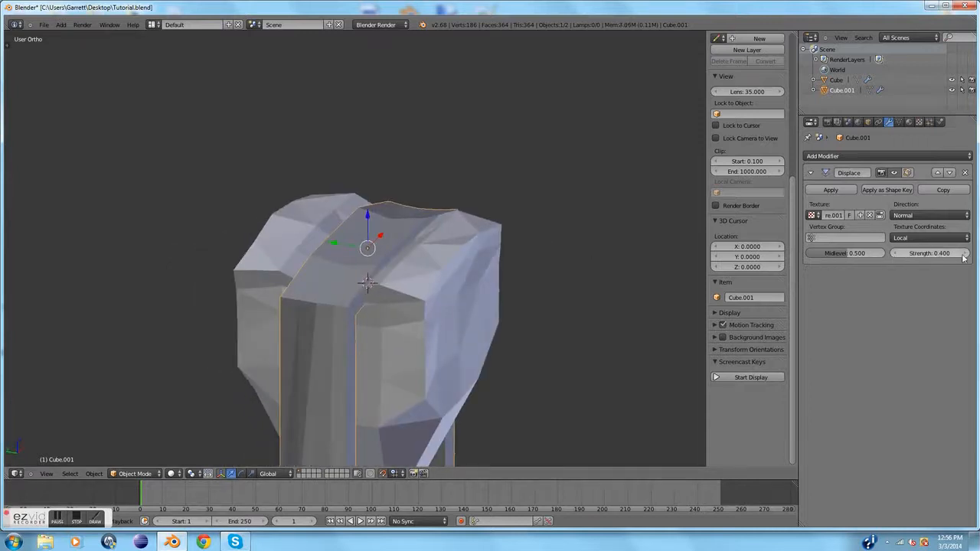
pyautogui.click(963, 256)
pyautogui.click(963, 255)
pyautogui.click(962, 255)
pyautogui.moveTo(531, 307); pyautogui.dragTo(345, 272, button='middle')
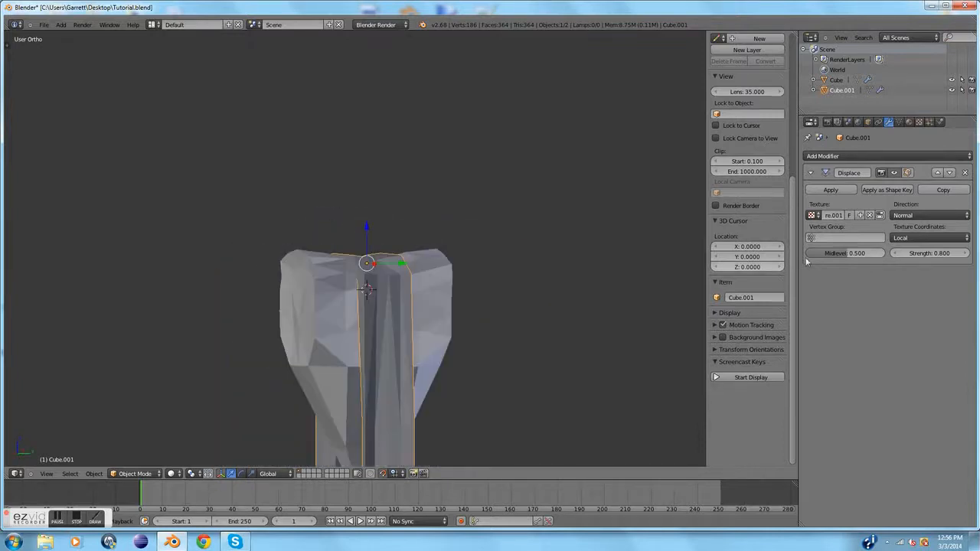
pyautogui.click(830, 190)
# - Try to apply a second Displace modifier to the waterfall mesh
pyautogui.moveTo(615, 294); pyautogui.dragTo(332, 361, button='middle')
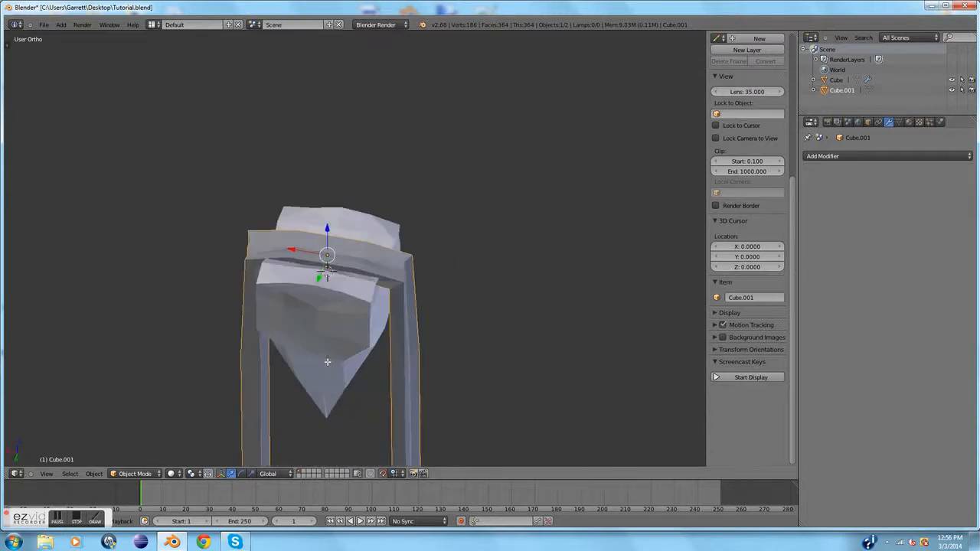
pyautogui.press('Tab')
pyautogui.click(831, 159)
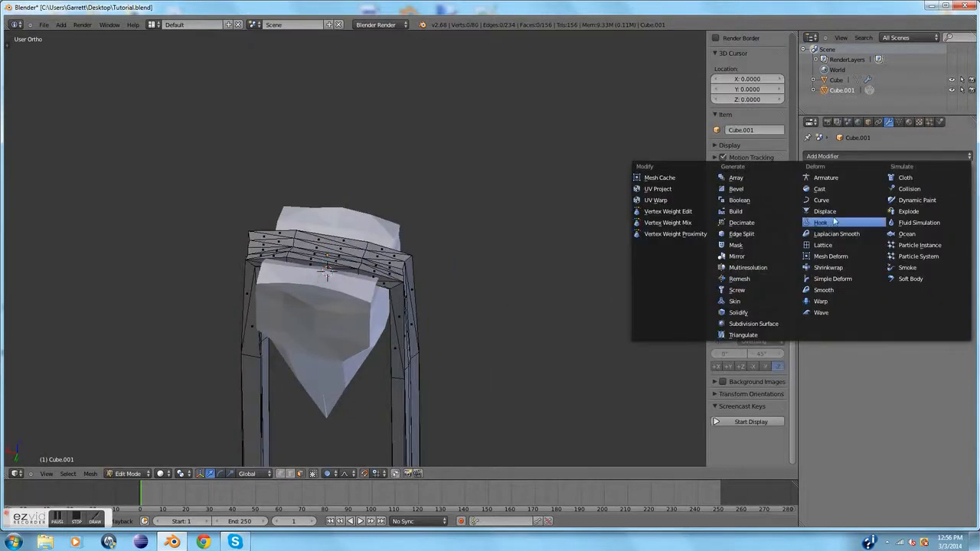
pyautogui.click(832, 218)
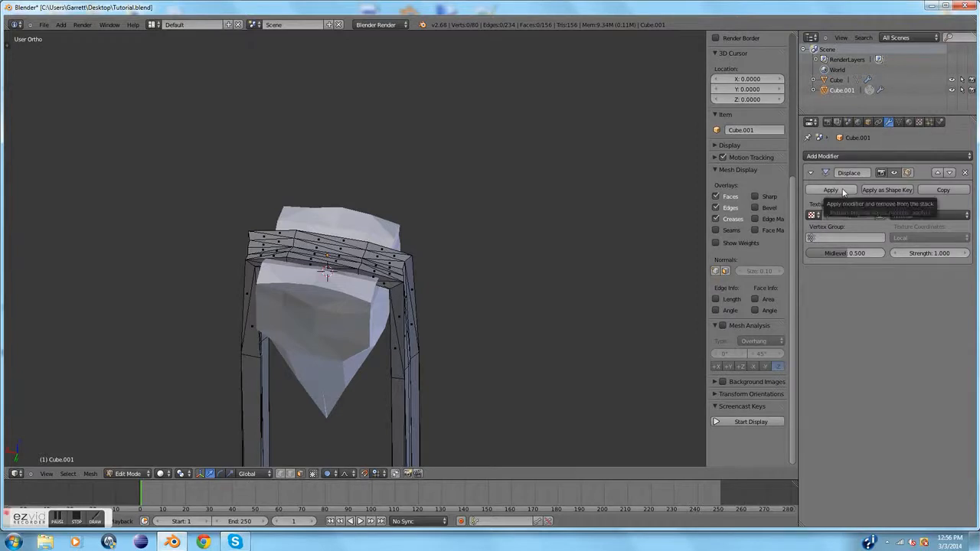
pyautogui.click(841, 191)
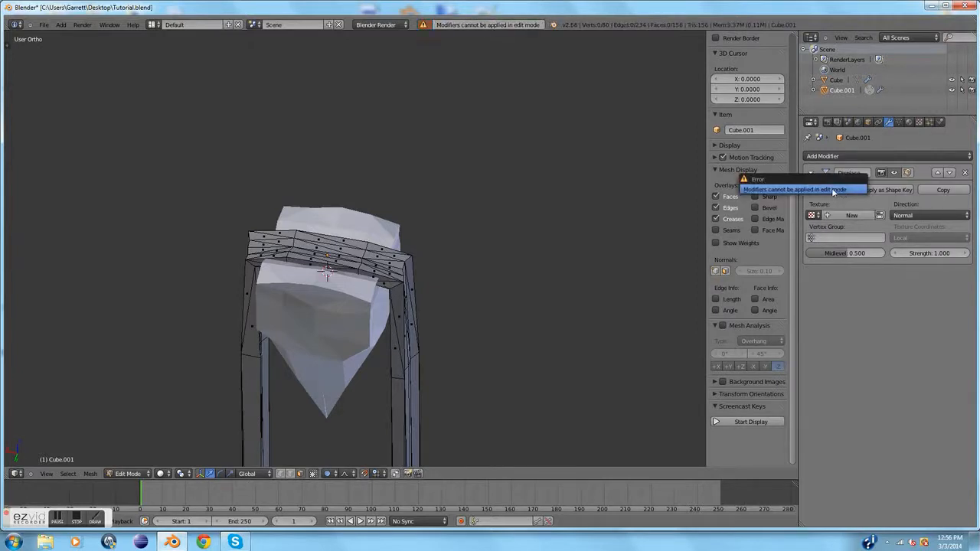
pyautogui.press('Tab')
pyautogui.moveTo(481, 262); pyautogui.dragTo(272, 243, button='middle')
pyautogui.hotkey('ctrl', 'z')
# - Create a fresh material for the waterfall object, replacing the first one made
pyautogui.moveTo(574, 260); pyautogui.dragTo(306, 287, button='middle')
pyautogui.scroll(2, 357, 306)
pyautogui.click(908, 123)
pyautogui.click(874, 188)
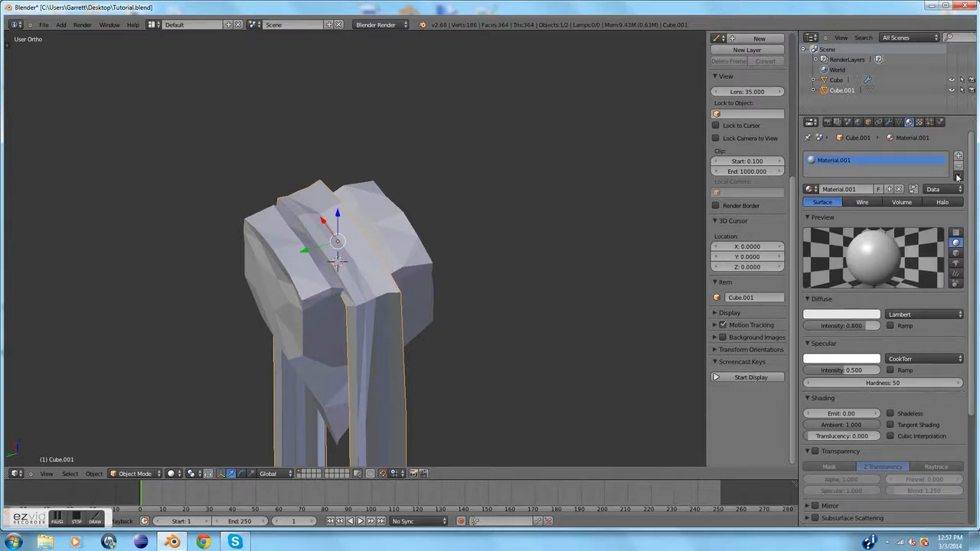
pyautogui.click(898, 189)
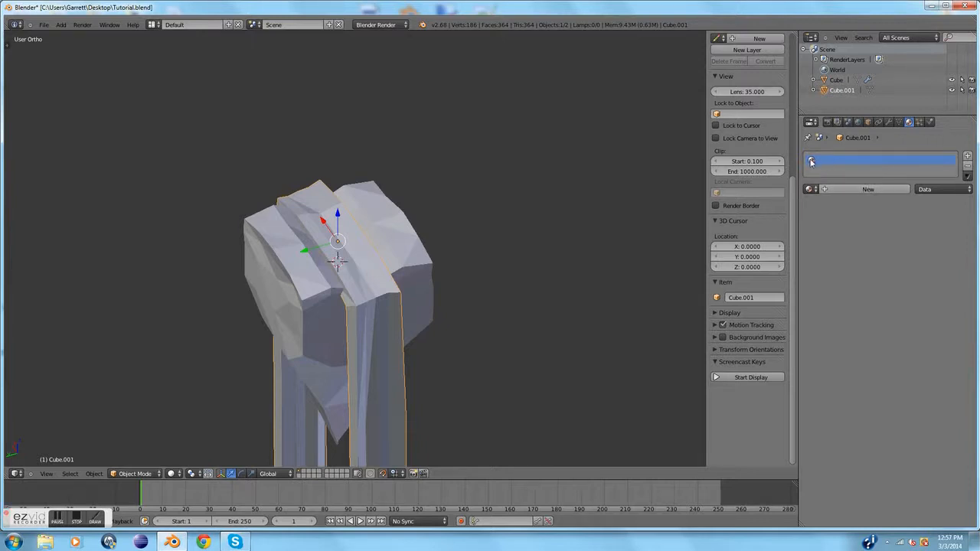
pyautogui.click(872, 189)
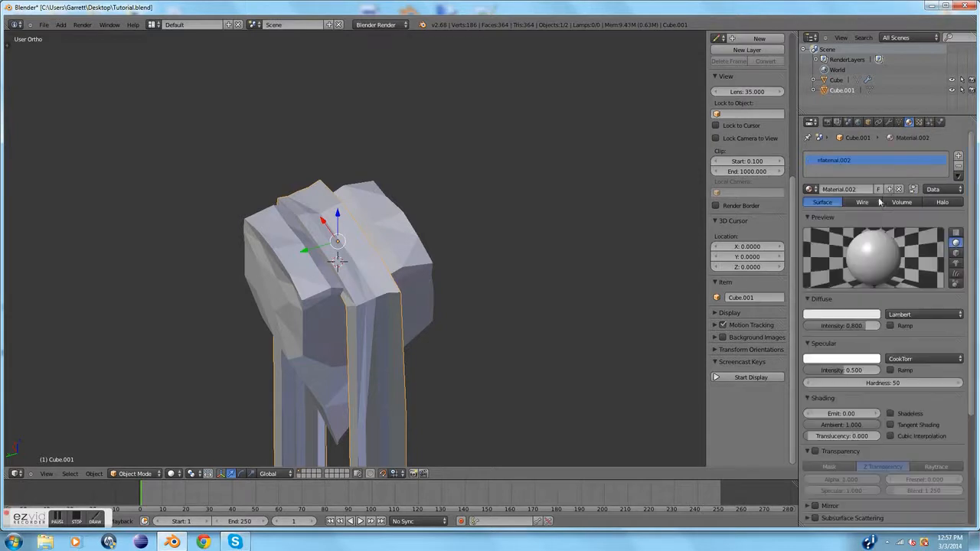
# - Set the waterfall material's diffuse and specular intensities to 1.0 and its diffuse colour to light blue
pyautogui.moveTo(863, 330); pyautogui.dragTo(888, 330)
pyautogui.moveTo(832, 373); pyautogui.dragTo(922, 368)
pyautogui.click(858, 314)
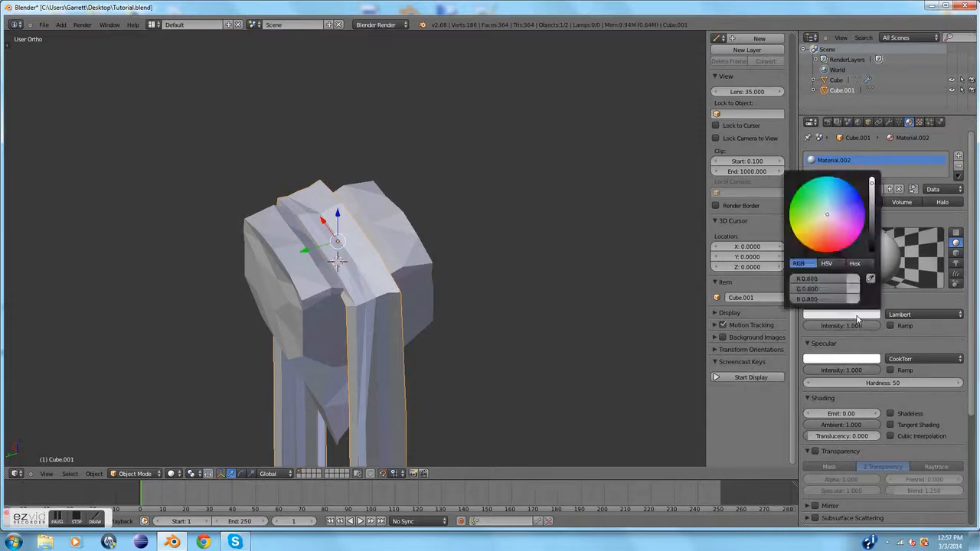
pyautogui.moveTo(829, 218); pyautogui.dragTo(837, 188)
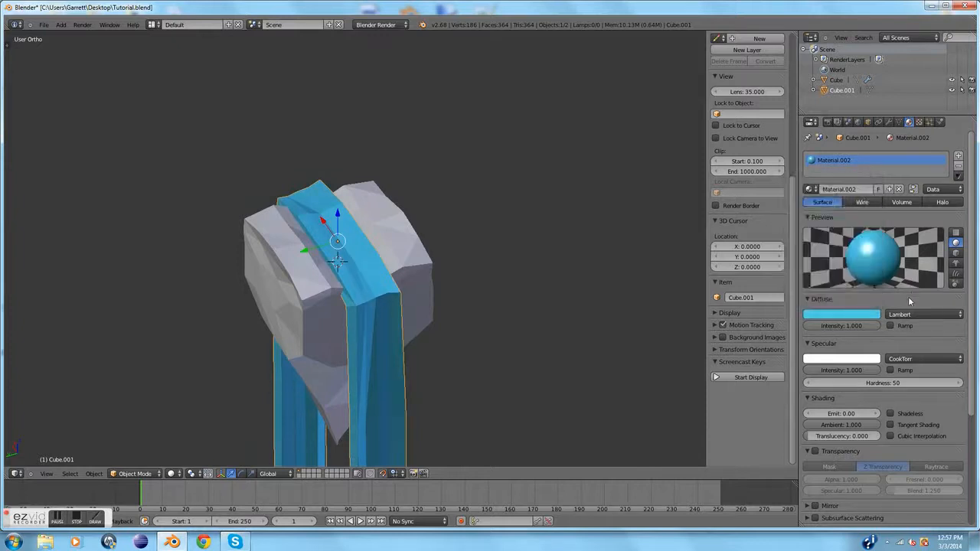
# - Add a second material slot to the island object Cube in Edit Mode, with a new material named dirt
pyautogui.moveTo(460, 267); pyautogui.dragTo(417, 281, button='middle')
pyautogui.scroll(2, 406, 298)
pyautogui.rightClick(399, 296)
pyautogui.press('Tab')
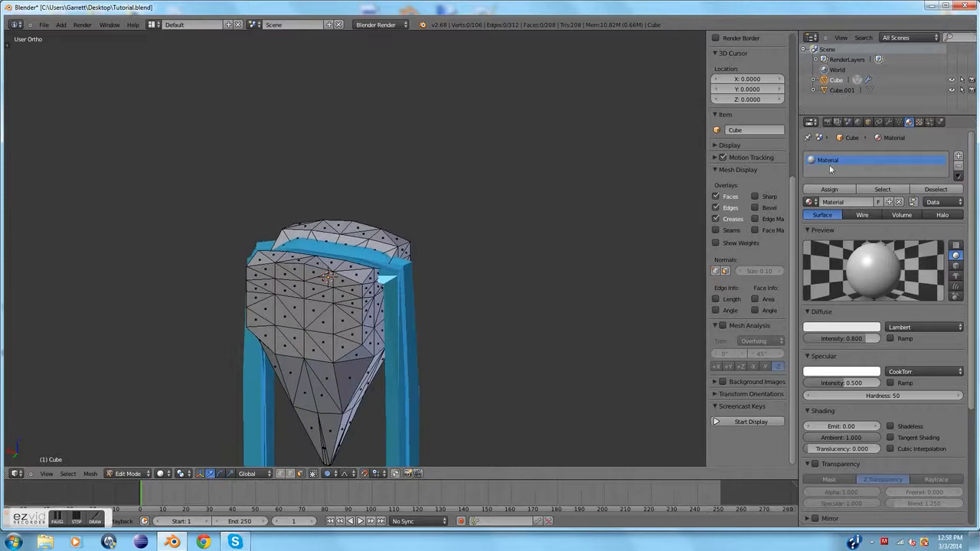
pyautogui.click(958, 156)
pyautogui.click(877, 201)
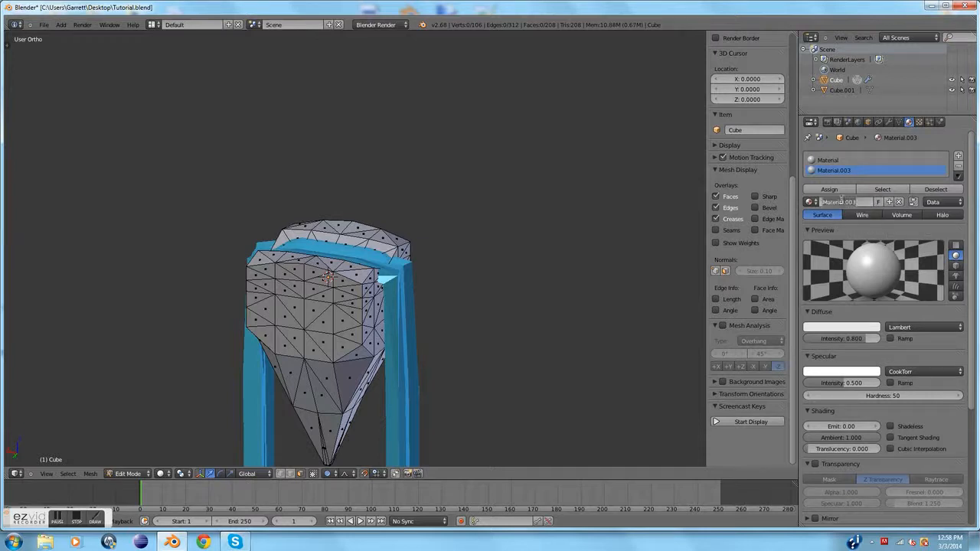
pyautogui.click(841, 200)
pyautogui.write('dirt')
pyautogui.press('Return')
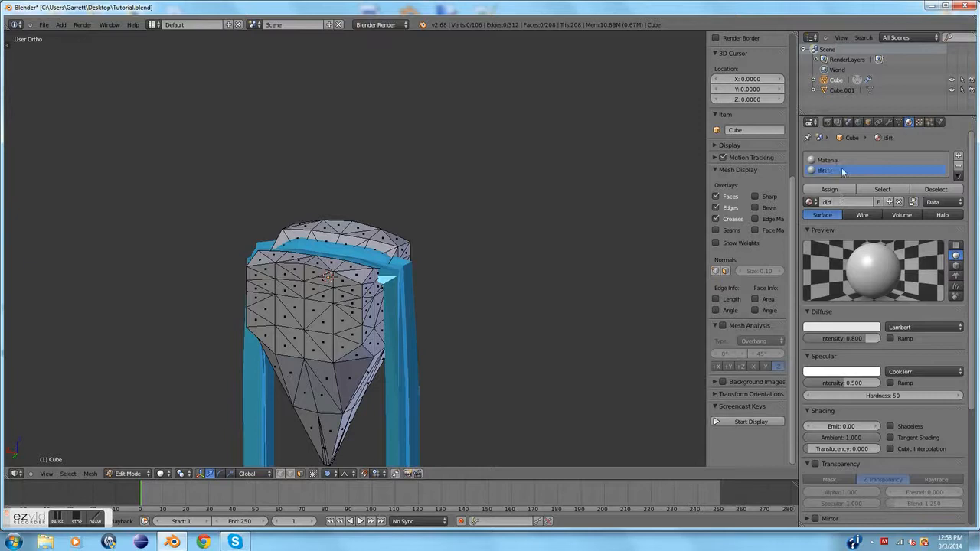
# - Rename the island's first material as grass
pyautogui.click(830, 160)
pyautogui.click(863, 202)
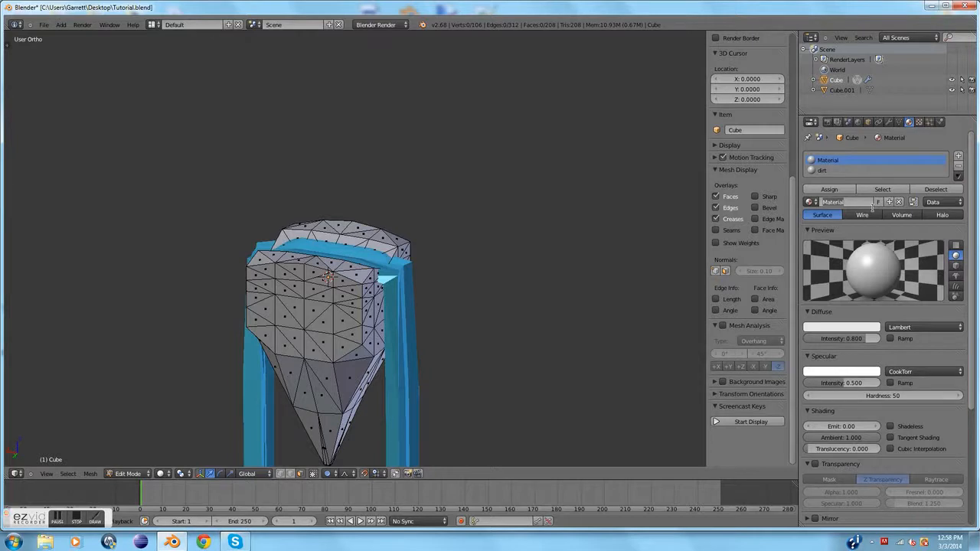
pyautogui.press('BackSpace')
pyautogui.press('Return')
# - Set the grass material's specular intensity to 0 and its diffuse intensity to 1.0
pyautogui.moveTo(474, 267); pyautogui.dragTo(314, 222, button='middle')
pyautogui.scroll(-1, 883, 331)
pyautogui.scroll(1, 883, 332)
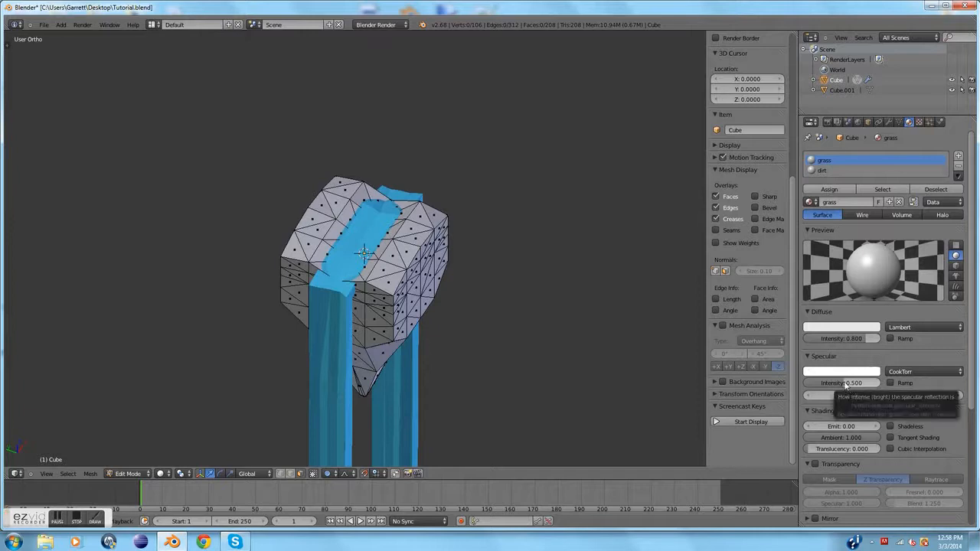
pyautogui.moveTo(845, 385); pyautogui.dragTo(548, 337)
pyautogui.moveTo(548, 336); pyautogui.dragTo(371, 286, button='middle')
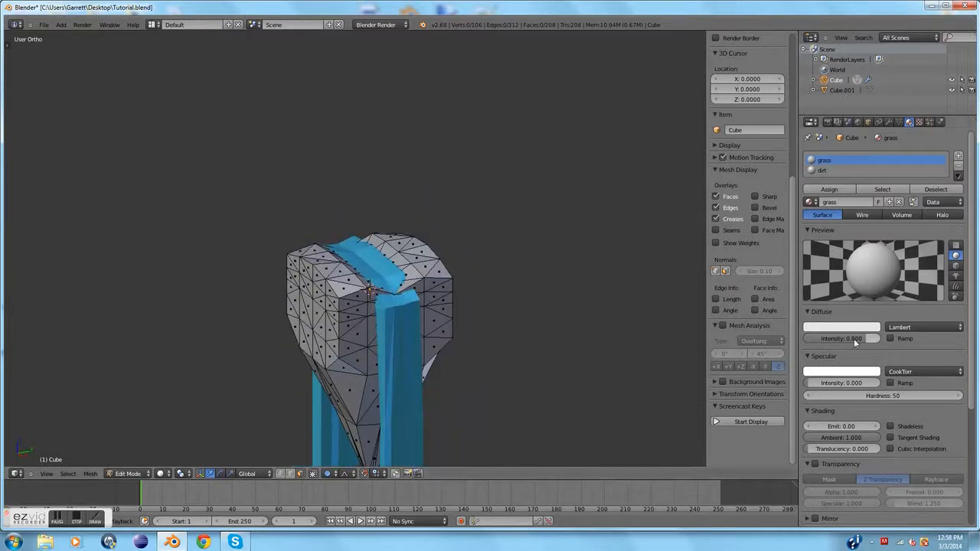
pyautogui.moveTo(857, 337); pyautogui.dragTo(901, 337)
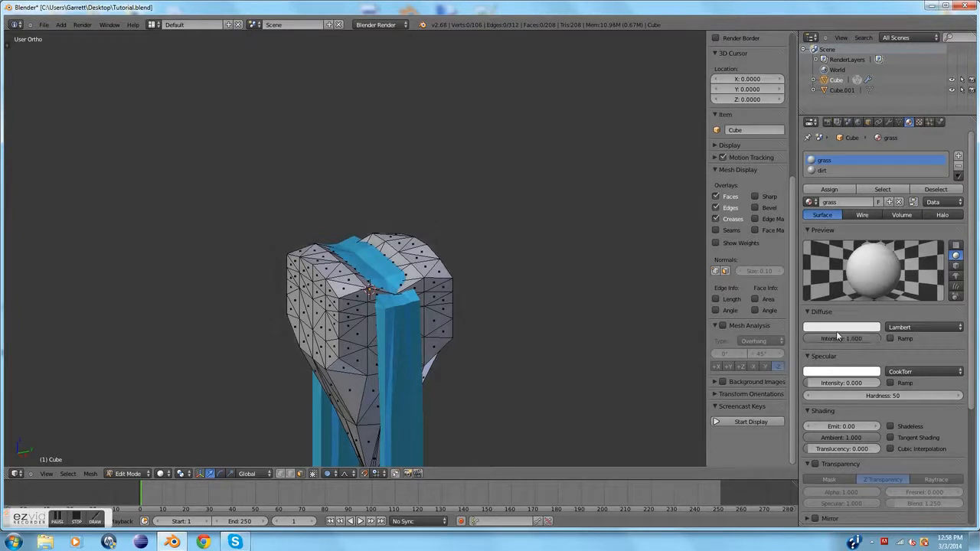
pyautogui.moveTo(512, 341); pyautogui.dragTo(522, 361, button='middle')
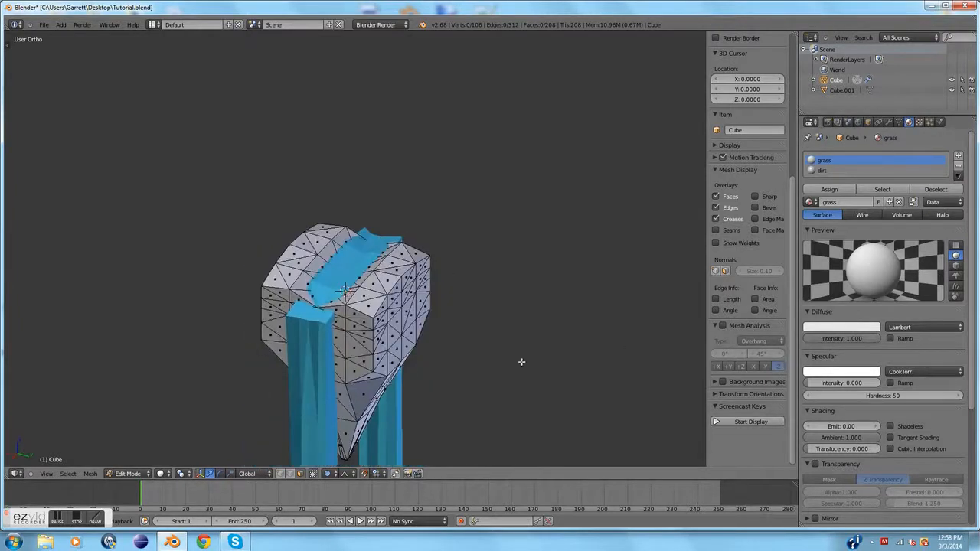
pyautogui.click(839, 328)
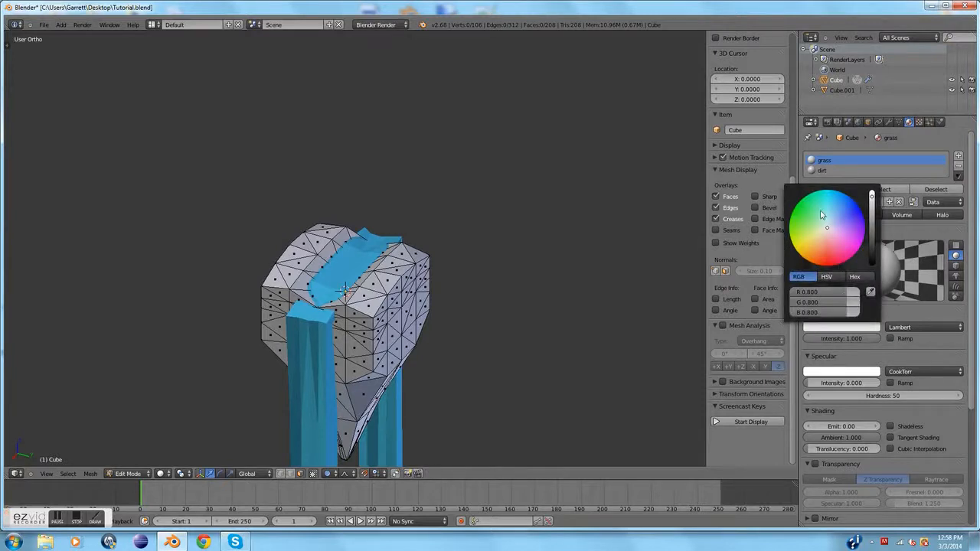
pyautogui.moveTo(829, 234)
pyautogui.mouseDown()
pyautogui.moveTo(812, 221)
pyautogui.moveTo(828, 235)
pyautogui.mouseUp()
pyautogui.click(841, 300)
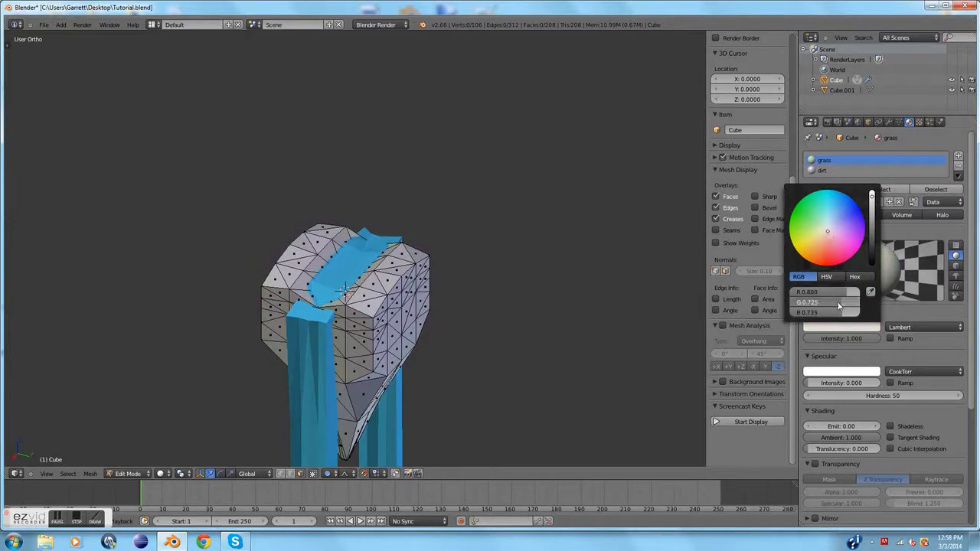
pyautogui.write('.8')
pyautogui.press('Return')
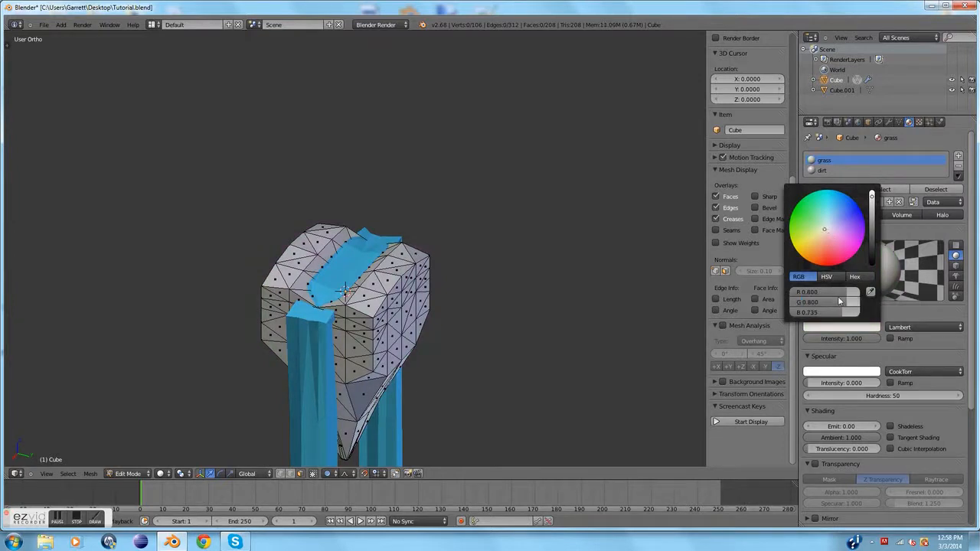
pyautogui.moveTo(842, 312); pyautogui.dragTo(841, 315)
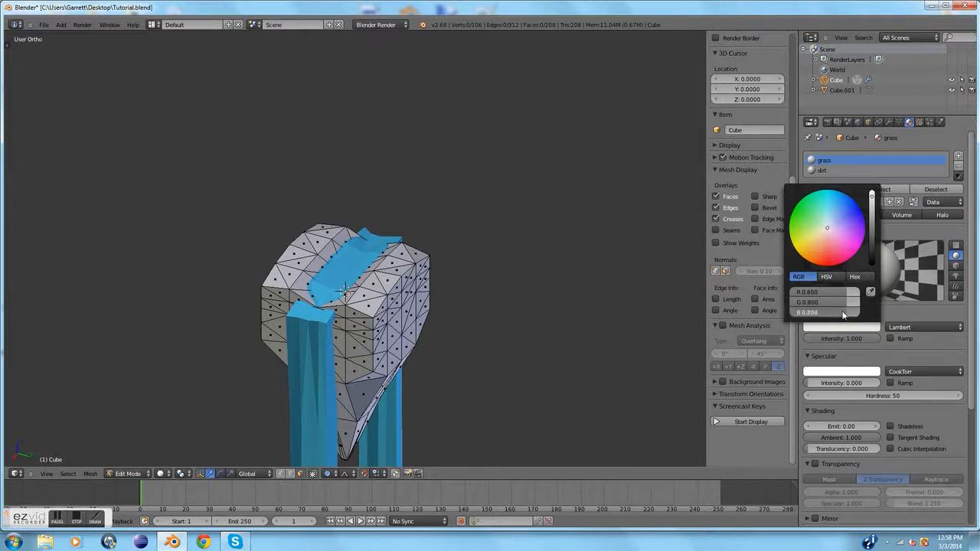
pyautogui.click(842, 314)
pyautogui.press('Return')
# - Snap the 3D cursor to the centre and turn on the Screencast Keys display
pyautogui.click(403, 207)
pyautogui.moveTo(500, 261); pyautogui.dragTo(472, 274, button='middle')
pyautogui.click(575, 220)
pyautogui.click(607, 163)
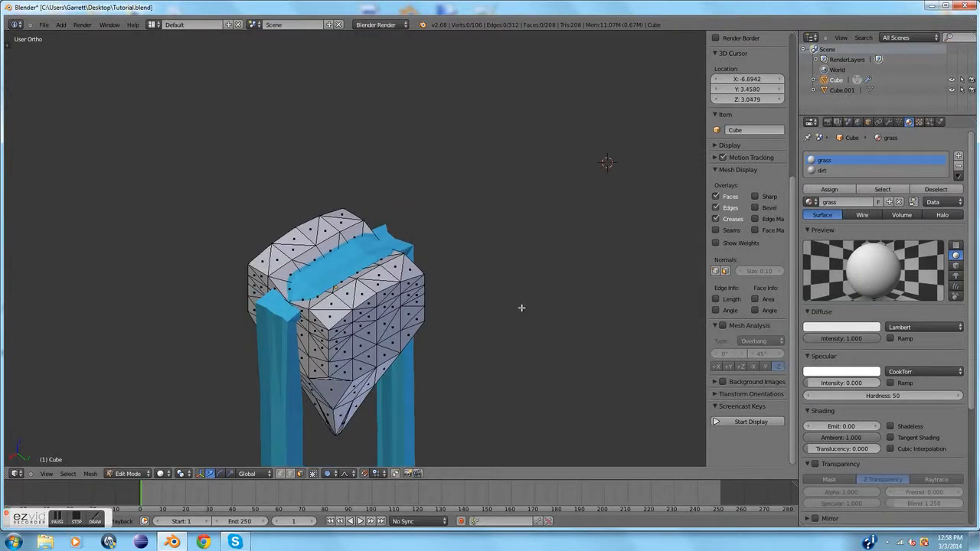
pyautogui.hotkey('shift', 's')
pyautogui.click(578, 146)
pyautogui.hotkey('shift', 's')
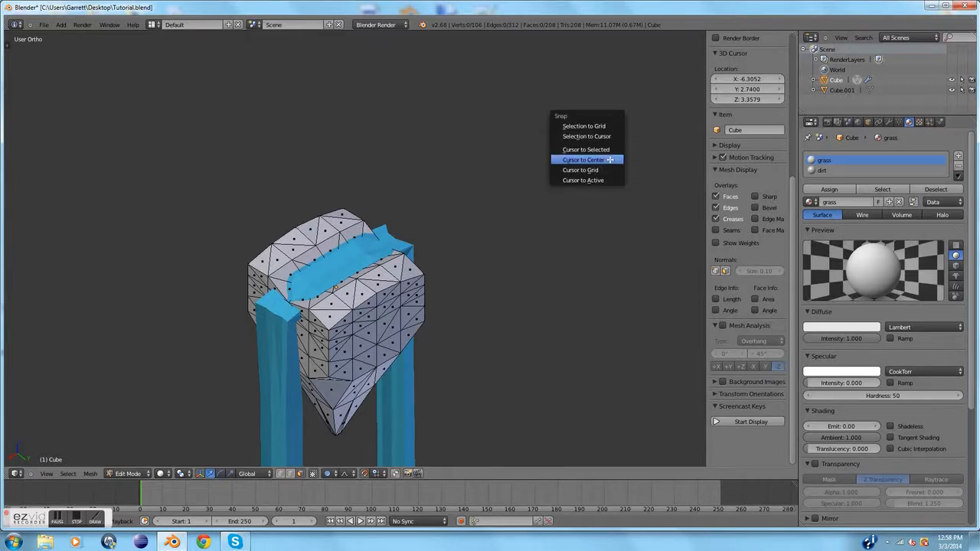
pyautogui.click(609, 159)
pyautogui.moveTo(608, 168); pyautogui.dragTo(728, 424, button='middle')
pyautogui.click(733, 421)
# - Circle-select the island's top faces on both sides of the water channel
pyautogui.moveTo(510, 344); pyautogui.dragTo(517, 320, button='middle')
pyautogui.scroll(3, 520, 305)
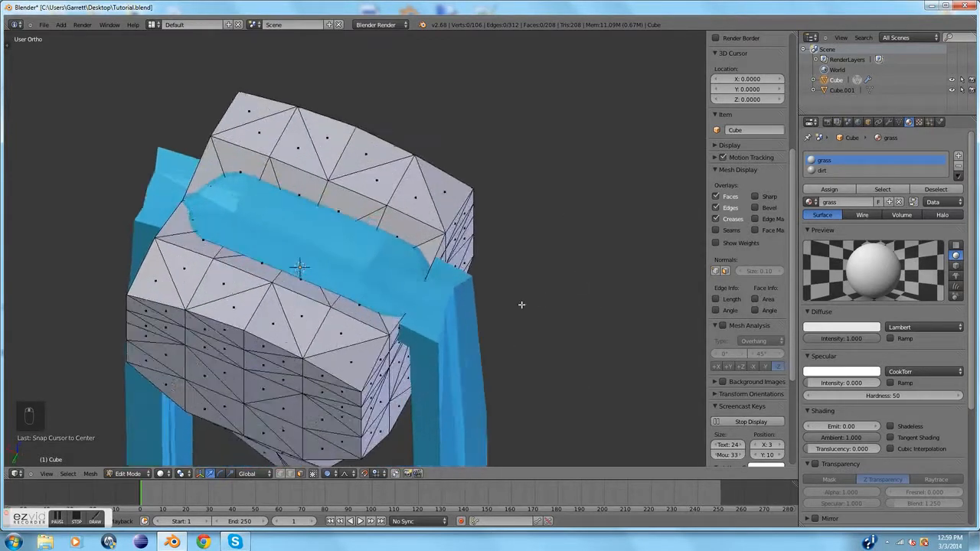
pyautogui.scroll(-1, 521, 304)
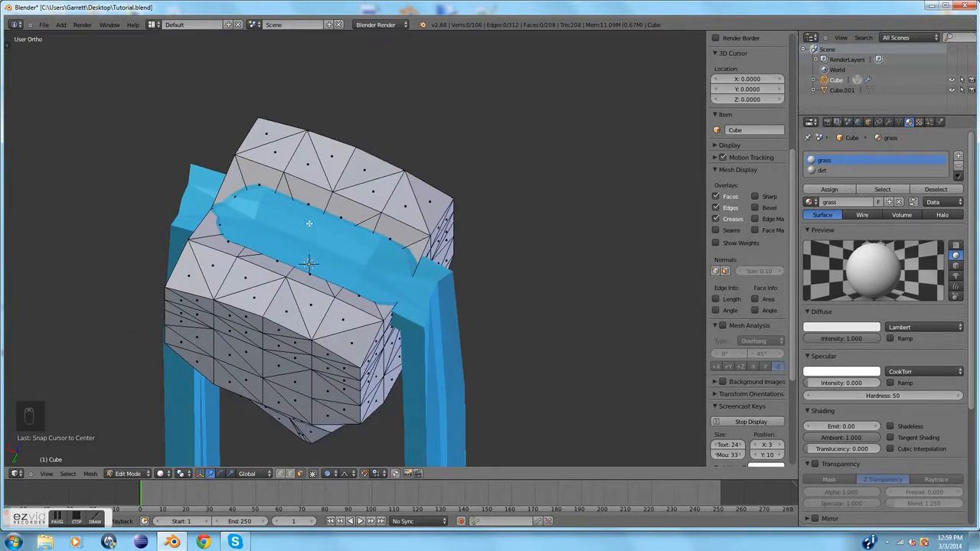
pyautogui.press('c')
pyautogui.moveTo(318, 232)
pyautogui.mouseDown()
pyautogui.moveTo(303, 206)
pyautogui.moveTo(264, 234)
pyautogui.moveTo(270, 249)
pyautogui.moveTo(368, 306)
pyautogui.moveTo(415, 186)
pyautogui.mouseUp()
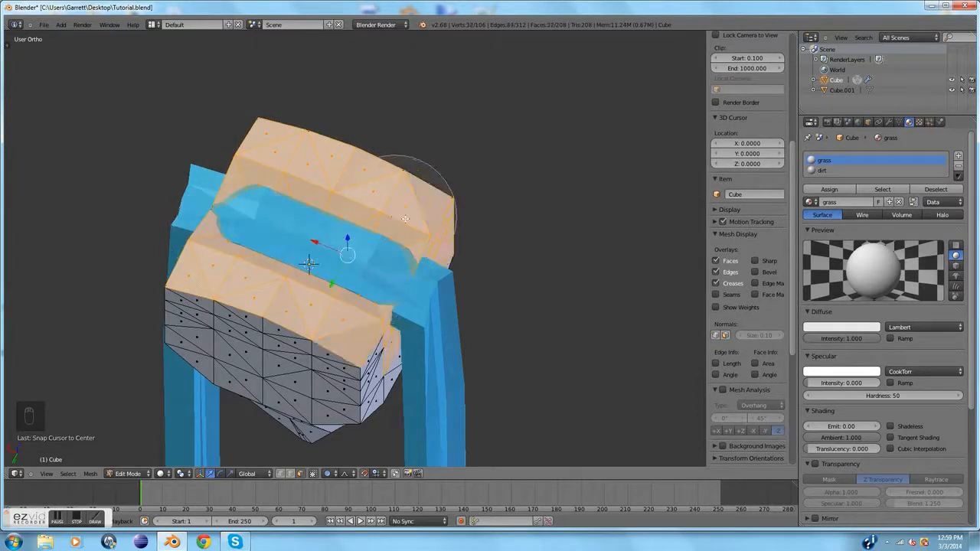
pyautogui.scroll(4, 530, 240)
pyautogui.rightClick(530, 240)
# - Add the side faces of the island's upper block to the selection, leaving out the cone underneath
pyautogui.moveTo(540, 255)
pyautogui.mouseDown(button='middle')
pyautogui.moveTo(381, 204)
pyautogui.moveTo(386, 252)
pyautogui.mouseUp(button='middle')
pyautogui.scroll(-3, 386, 252)
pyautogui.press('c')
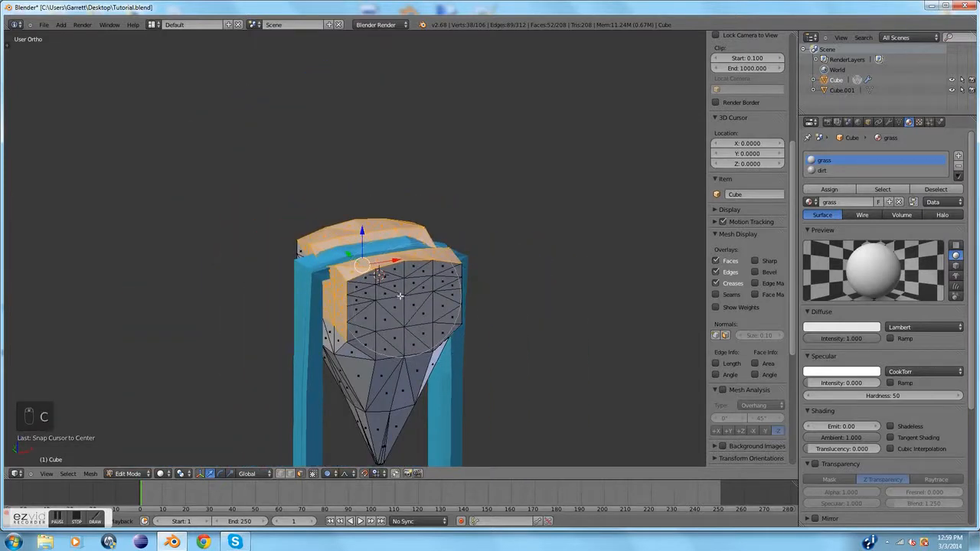
pyautogui.click(392, 297)
pyautogui.moveTo(383, 303); pyautogui.dragTo(360, 279, button='middle')
pyautogui.press('c')
pyautogui.moveTo(360, 280); pyautogui.dragTo(291, 268)
pyautogui.rightClick(291, 268)
pyautogui.moveTo(291, 268)
pyautogui.mouseDown(button='middle')
pyautogui.moveTo(409, 260)
pyautogui.moveTo(322, 252)
pyautogui.mouseUp(button='middle')
pyautogui.press('c')
pyautogui.moveTo(321, 252); pyautogui.dragTo(229, 260)
pyautogui.rightClick(230, 260)
# - Extend the selection to the upper block's end faces beside the waterfall
pyautogui.moveTo(230, 260); pyautogui.dragTo(392, 247, button='middle')
pyautogui.press('c')
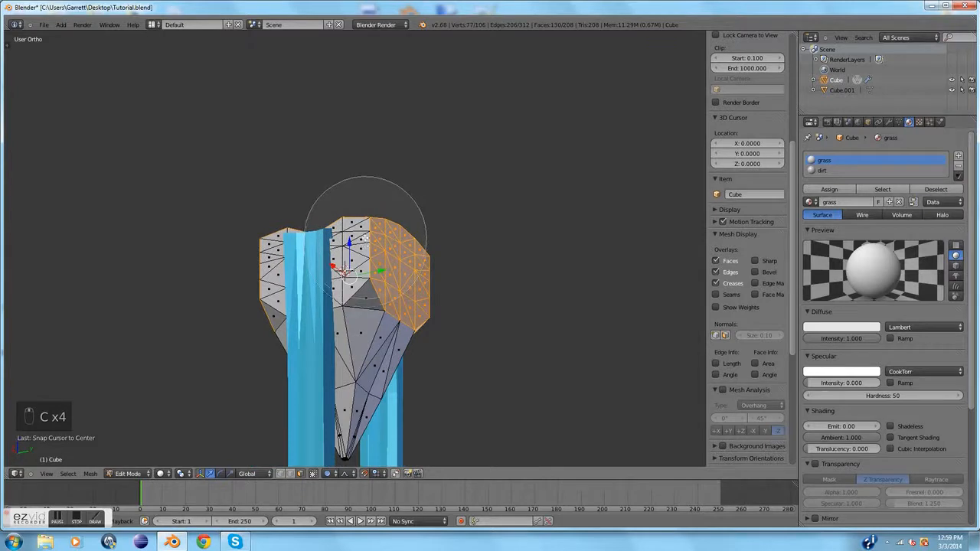
pyautogui.moveTo(367, 236); pyautogui.dragTo(249, 233)
pyautogui.rightClick(248, 234)
pyautogui.moveTo(247, 234); pyautogui.dragTo(370, 231, button='middle')
pyautogui.press('c')
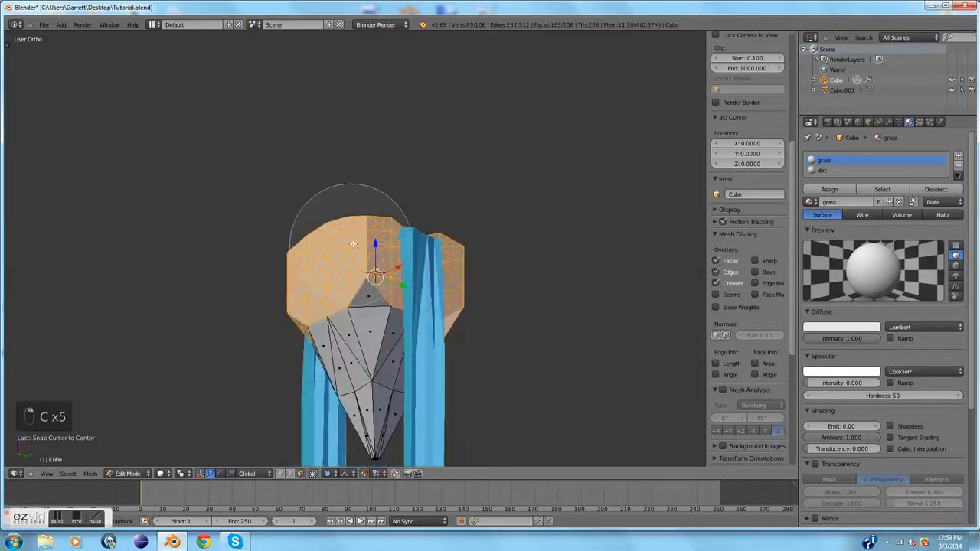
pyautogui.moveTo(370, 231); pyautogui.dragTo(362, 233)
pyautogui.rightClick(363, 233)
# - Circle-select again the upper block's side faces that dropped out of the selection
pyautogui.moveTo(363, 232)
pyautogui.mouseDown(button='middle')
pyautogui.moveTo(520, 315)
pyautogui.moveTo(429, 302)
pyautogui.moveTo(379, 281)
pyautogui.mouseUp(button='middle')
pyautogui.press('c')
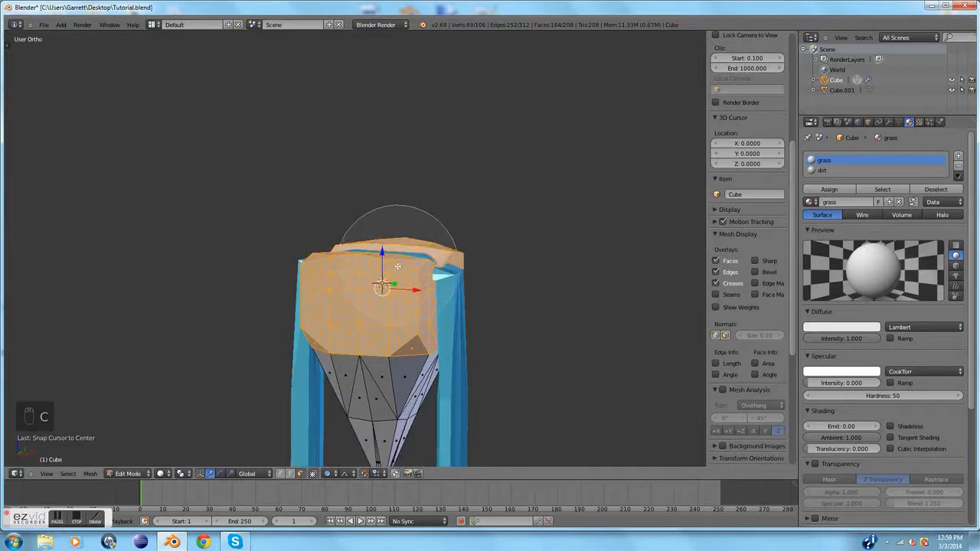
pyautogui.middleClick(397, 265)
pyautogui.scroll(2, 398, 266)
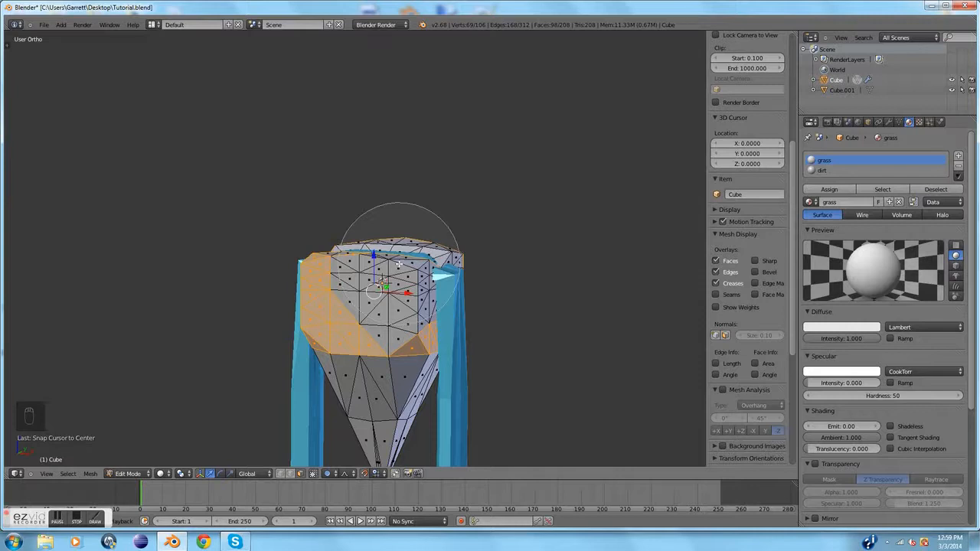
pyautogui.moveTo(398, 264); pyautogui.dragTo(385, 261)
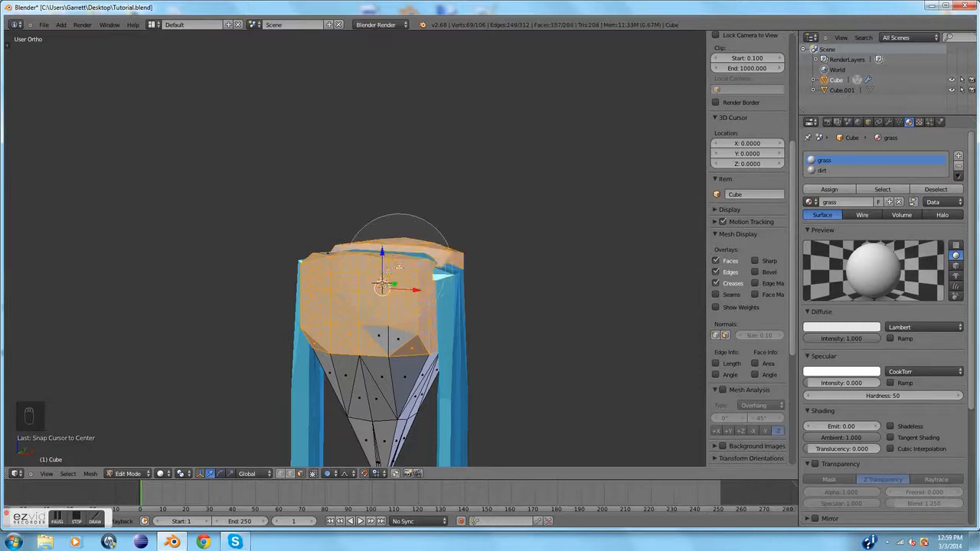
pyautogui.rightClick(379, 258)
# - Fill the remaining gaps in the selection on the upper block's end and lower rim
pyautogui.moveTo(379, 258); pyautogui.dragTo(252, 286, button='middle')
pyautogui.press('c')
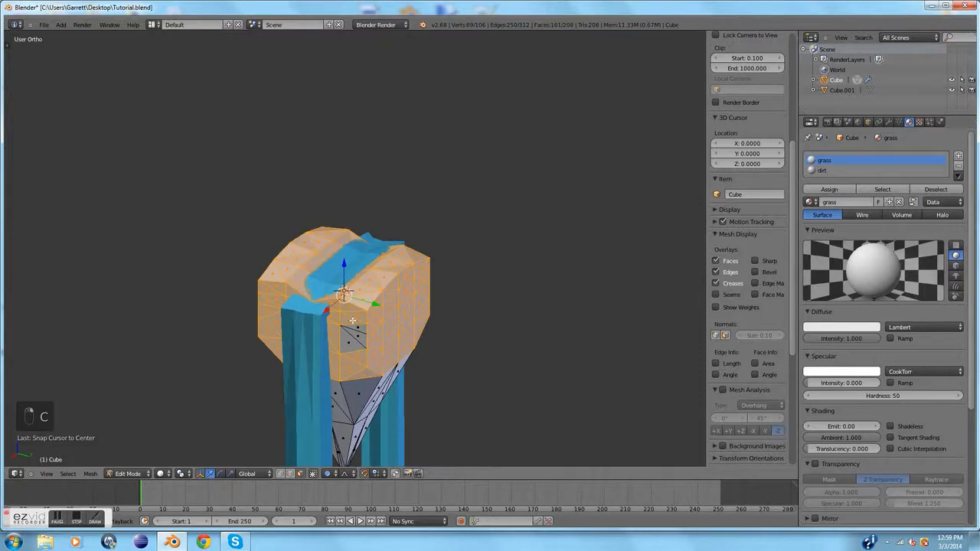
pyautogui.press('c')
pyautogui.moveTo(350, 331); pyautogui.dragTo(339, 349)
pyautogui.rightClick(339, 328)
pyautogui.moveTo(386, 321); pyautogui.dragTo(348, 290, button='middle')
pyautogui.keyDown('shift'); pyautogui.rightClick(333, 370); pyautogui.keyUp('shift')
pyautogui.keyDown('shift'); pyautogui.rightClick(319, 372); pyautogui.keyUp('shift')
pyautogui.keyDown('shift'); pyautogui.rightClick(299, 374); pyautogui.keyUp('shift')
# - Assign the grass material to the selected upper faces and set its diffuse colour to green, R about 0.19, G 0.8, B 0
pyautogui.moveTo(498, 363); pyautogui.dragTo(427, 368, button='middle')
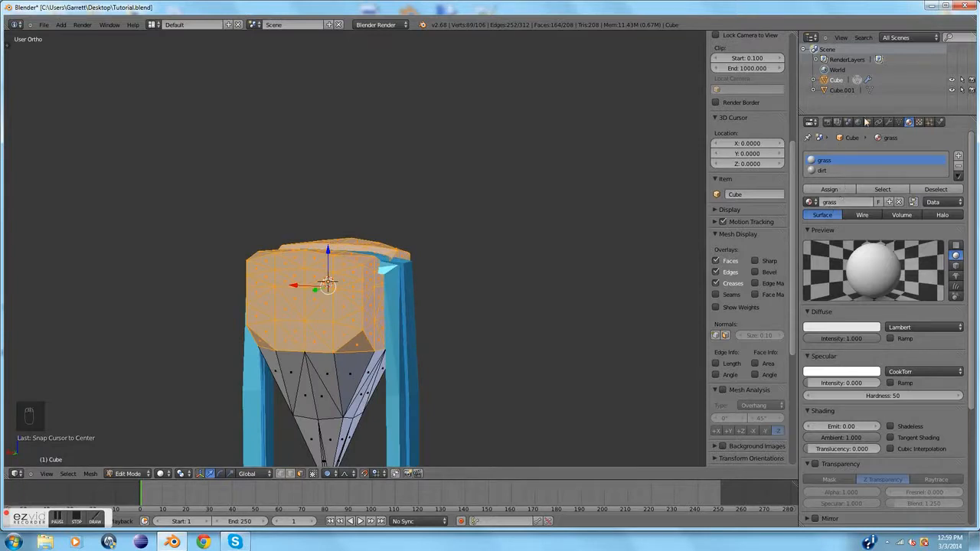
pyautogui.click(824, 191)
pyautogui.click(836, 192)
pyautogui.moveTo(464, 312); pyautogui.dragTo(562, 292, button='middle')
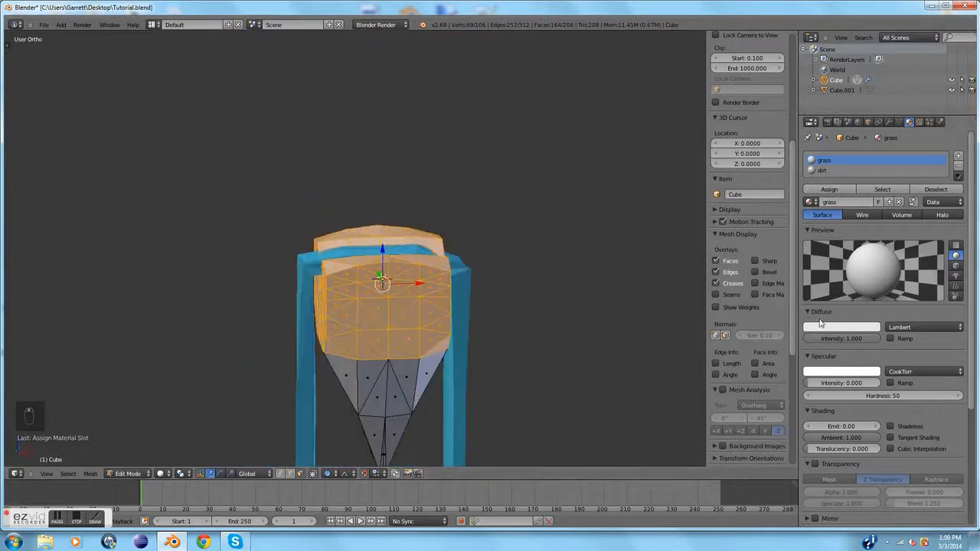
pyautogui.click(820, 326)
pyautogui.moveTo(822, 228); pyautogui.dragTo(780, 217)
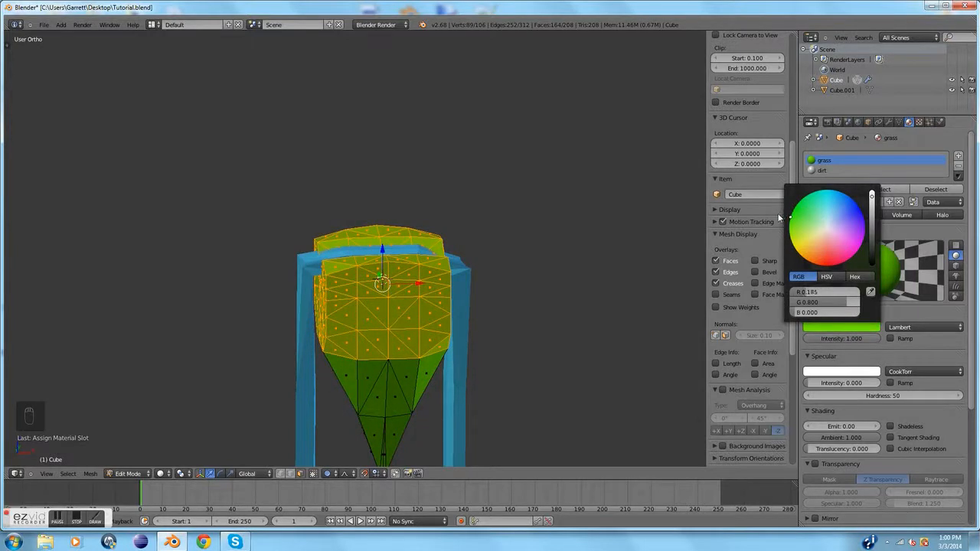
# - Deselect everything and circle-select the faces of the cone below the island's upper block
pyautogui.moveTo(586, 222); pyautogui.dragTo(603, 184, button='middle')
pyautogui.press('a')
pyautogui.scroll(-2, 571, 192)
pyautogui.press('c')
pyautogui.moveTo(376, 372)
pyautogui.mouseDown()
pyautogui.moveTo(387, 387)
pyautogui.moveTo(342, 390)
pyautogui.mouseUp()
pyautogui.press('Escape')
pyautogui.moveTo(467, 389)
pyautogui.mouseDown(button='middle')
pyautogui.moveTo(273, 398)
pyautogui.moveTo(141, 388)
pyautogui.mouseUp(button='middle')
pyautogui.press('c')
pyautogui.press('Escape')
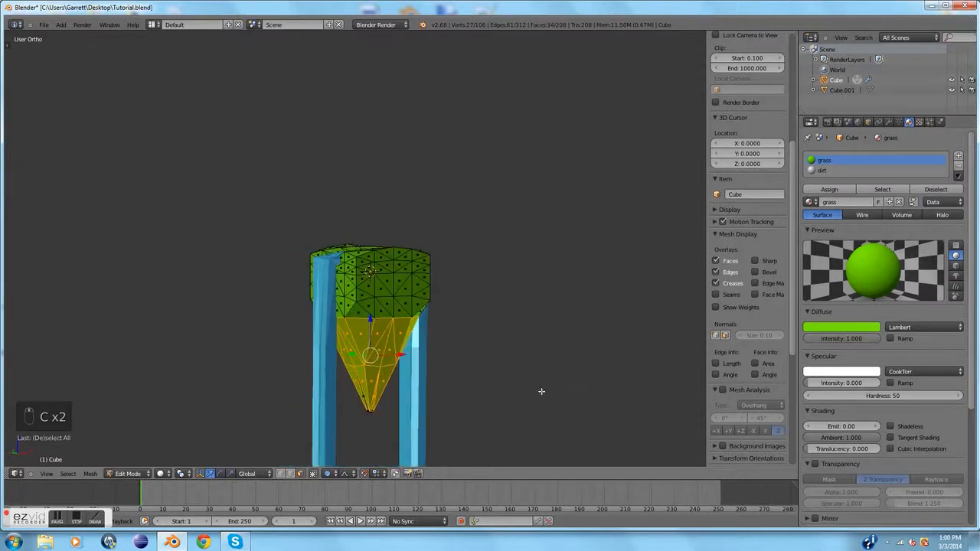
# - Assign the grass slot to the selected cone faces and set its diffuse colour to orange, R 0.8, G 0.444, B 0
pyautogui.click(847, 329)
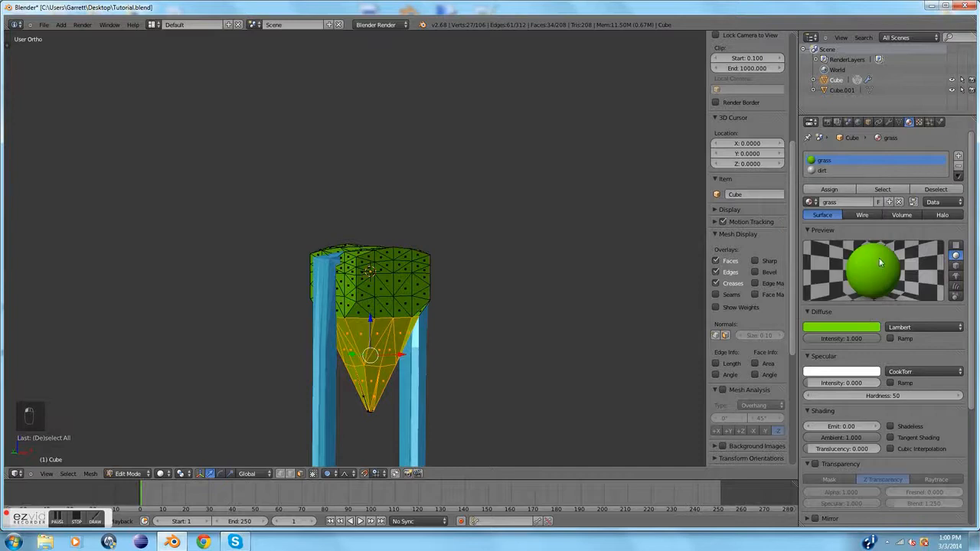
pyautogui.click(829, 189)
pyautogui.click(858, 327)
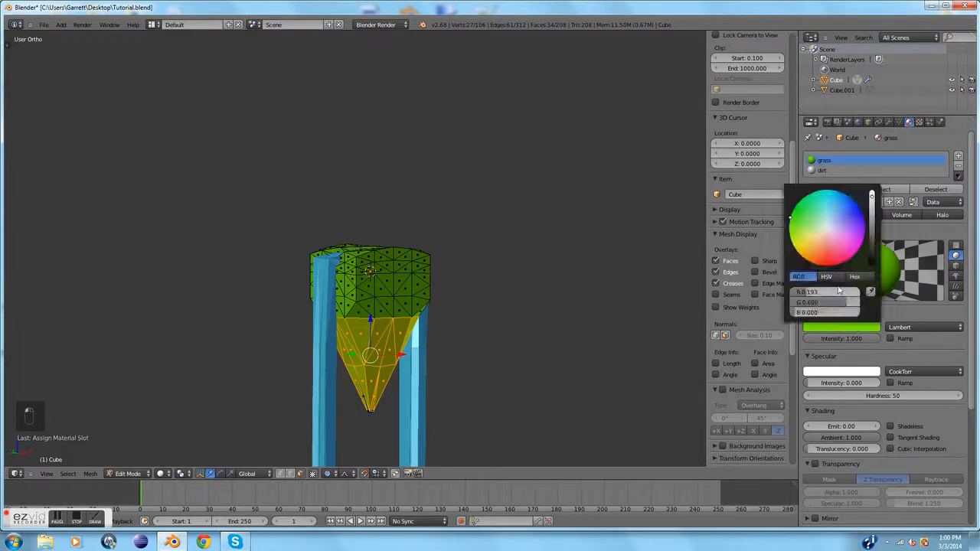
pyautogui.moveTo(818, 231)
pyautogui.mouseDown()
pyautogui.moveTo(808, 243)
pyautogui.moveTo(825, 247)
pyautogui.moveTo(806, 260)
pyautogui.mouseUp()
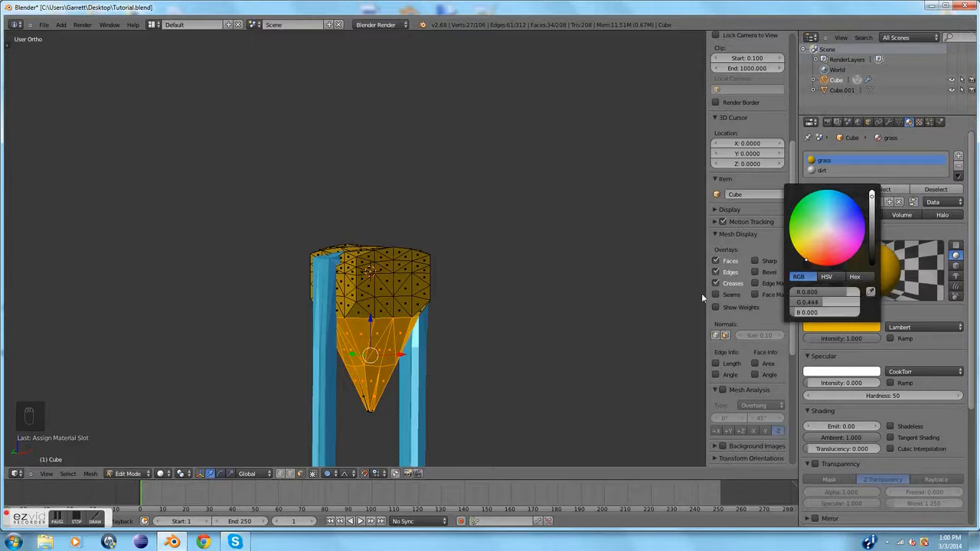
pyautogui.click(55, 521)
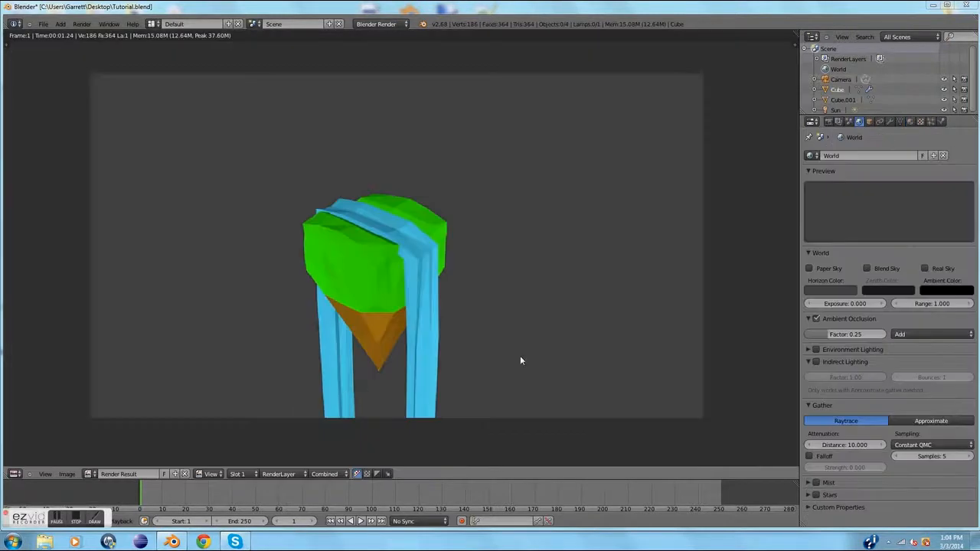
# - Set the world's ambient occlusion factor to 0.5 and render the scene to check the result
pyautogui.click(846, 335)
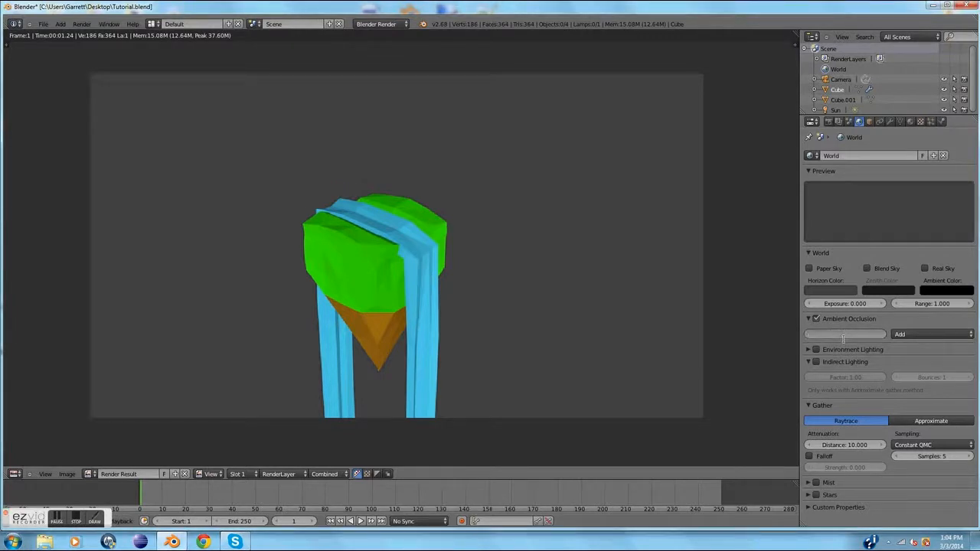
pyautogui.press('Return')
pyautogui.click(836, 336)
pyautogui.press('BackSpace')
pyautogui.write('0.5')
pyautogui.press('Return')
pyautogui.press('F12')
pyautogui.scroll(-1, 453, 240)
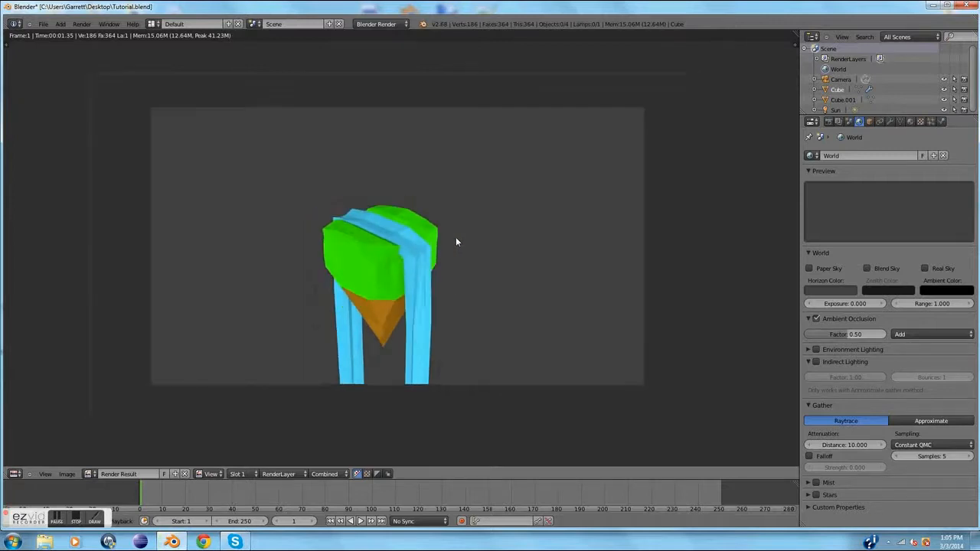
pyautogui.scroll(1, 589, 285)
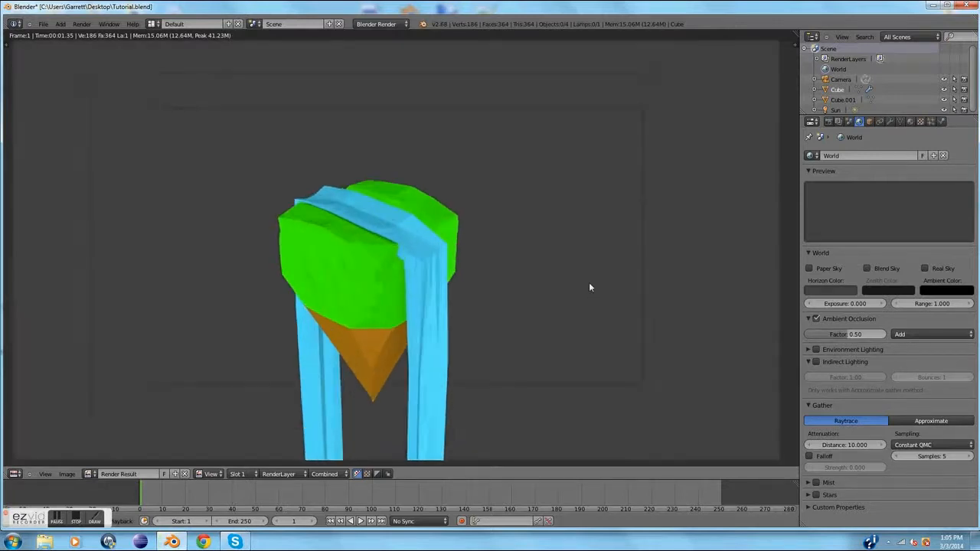
pyautogui.press('Escape')
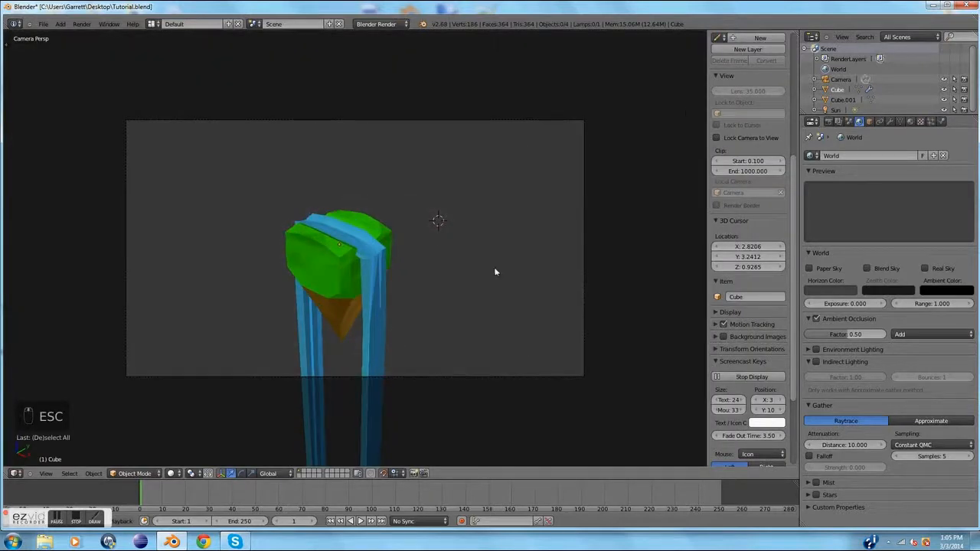
# - Enable Sky for the Sun lamp and render the scene from the camera
pyautogui.rightClick(556, 118)
pyautogui.moveTo(600, 167); pyautogui.dragTo(290, 211, button='middle')
pyautogui.rightClick(283, 218)
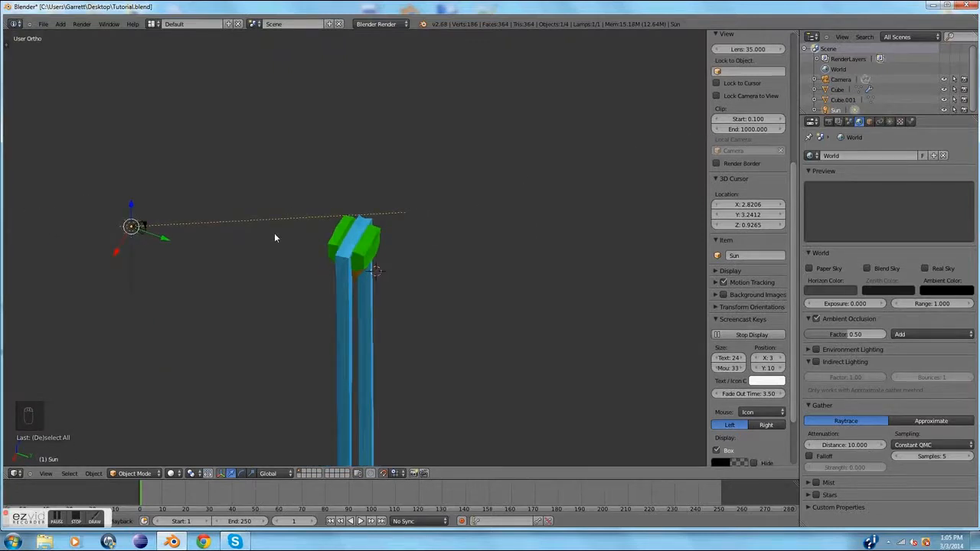
pyautogui.click(890, 122)
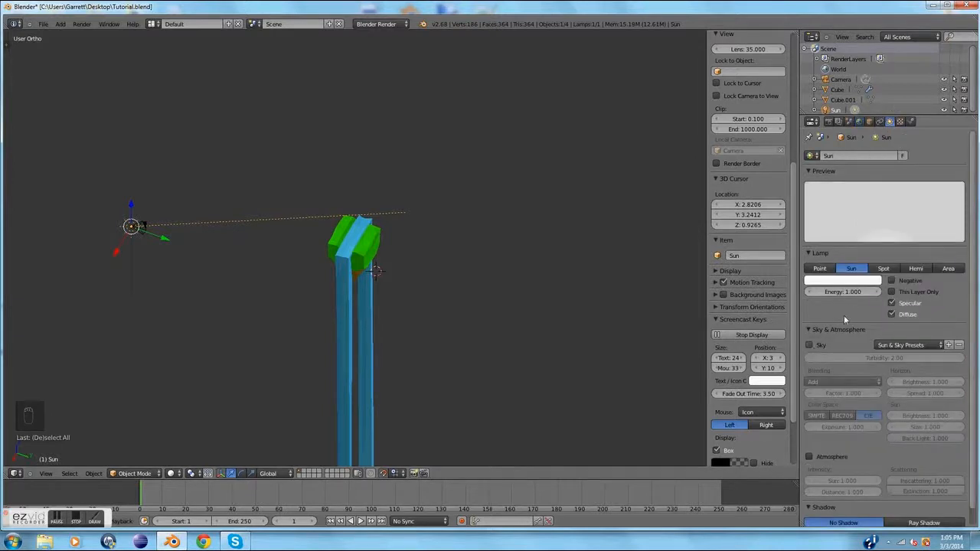
pyautogui.click(809, 345)
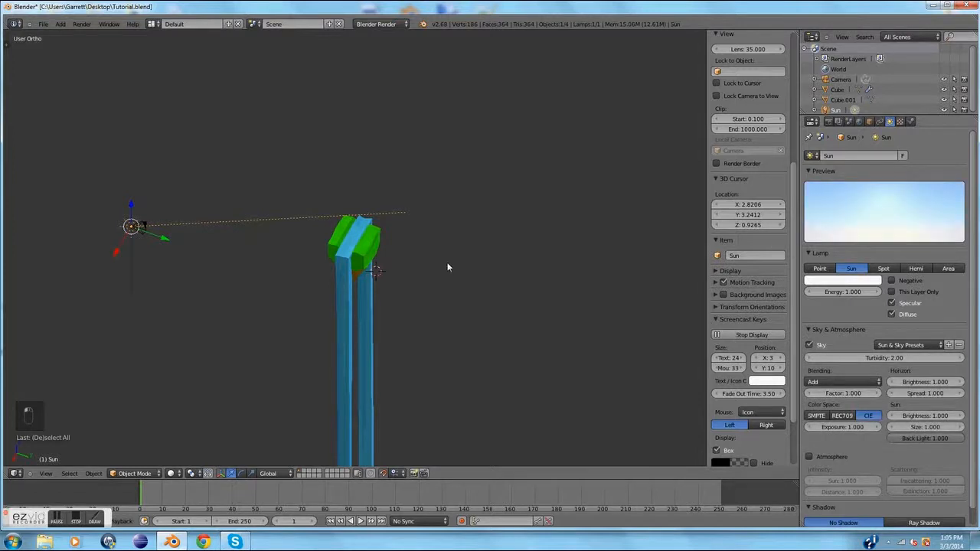
pyautogui.press('KP_0')
pyautogui.press('F12')
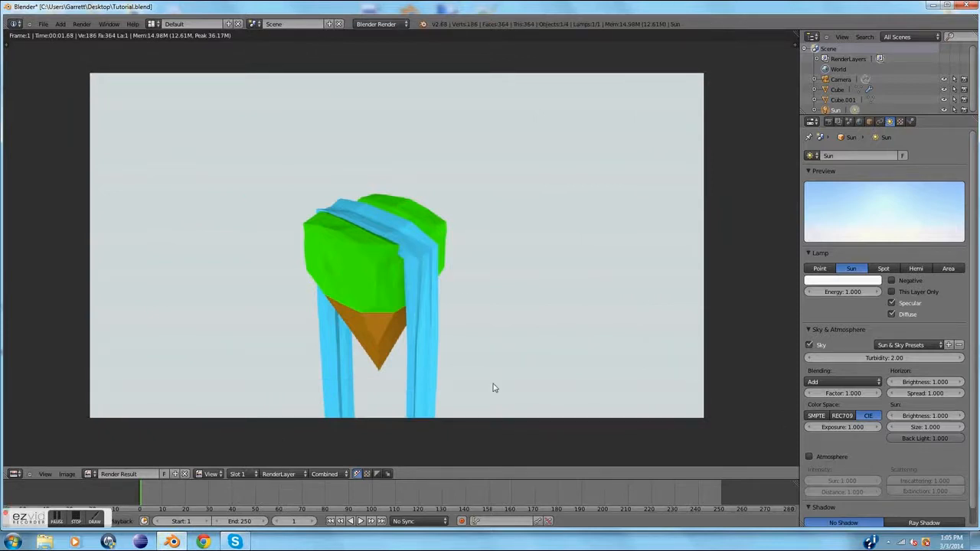
# - Apply the Classic sky preset to the Sun lamp
pyautogui.click(913, 346)
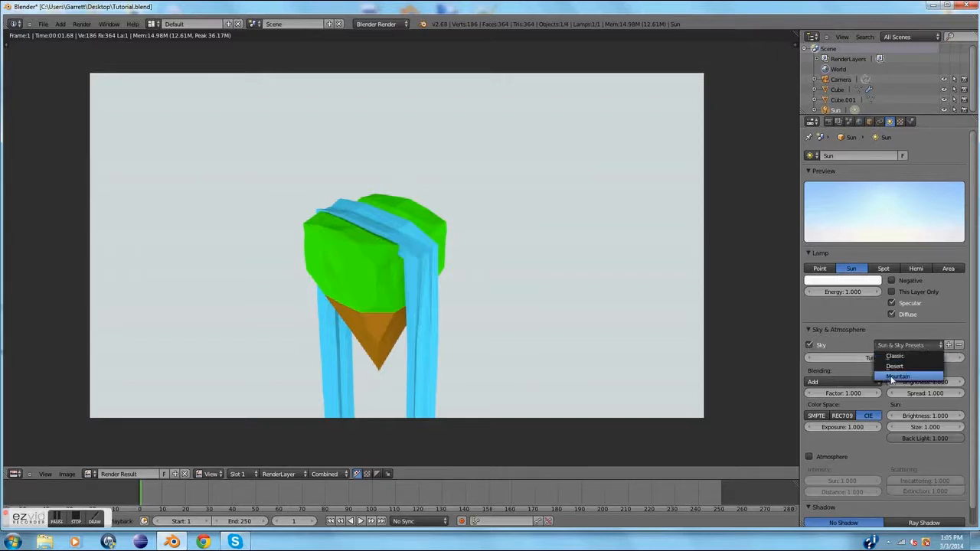
pyautogui.click(894, 356)
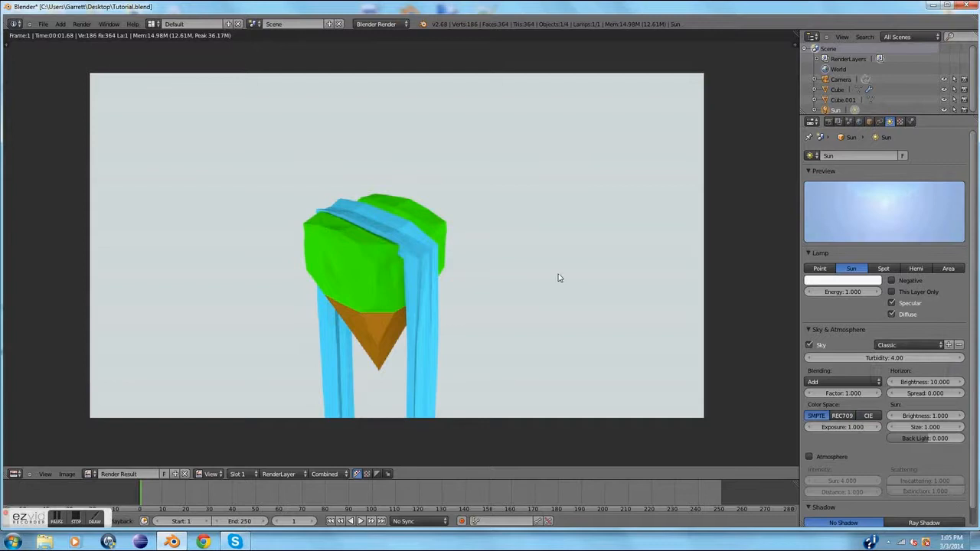
# - Render the scene with the Classic sky, and apply the Desert preset to the Sun lamp for a second render
pyautogui.press('F12')
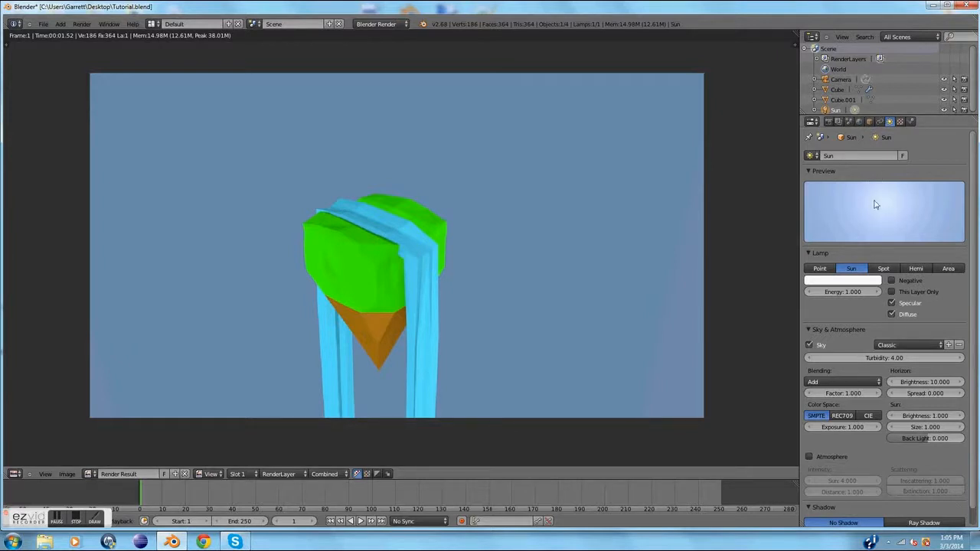
pyautogui.click(928, 348)
pyautogui.click(917, 368)
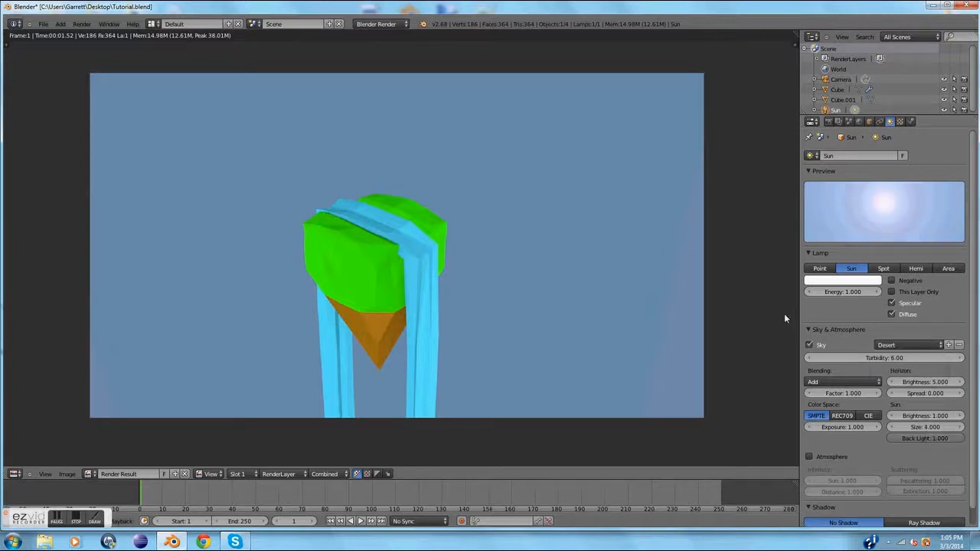
pyautogui.press('F12')
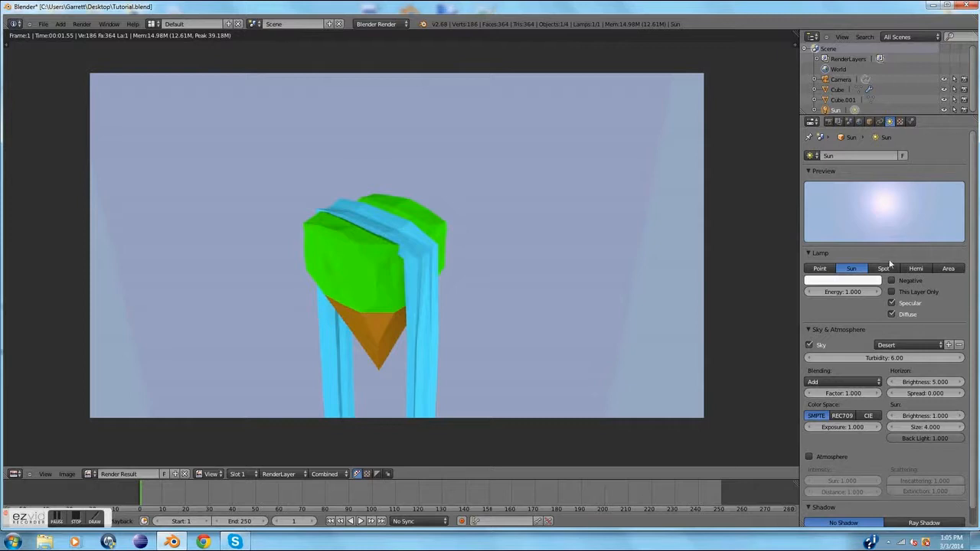
# - Apply the Mountain sky preset to the Sun lamp and render the scene
pyautogui.click(896, 344)
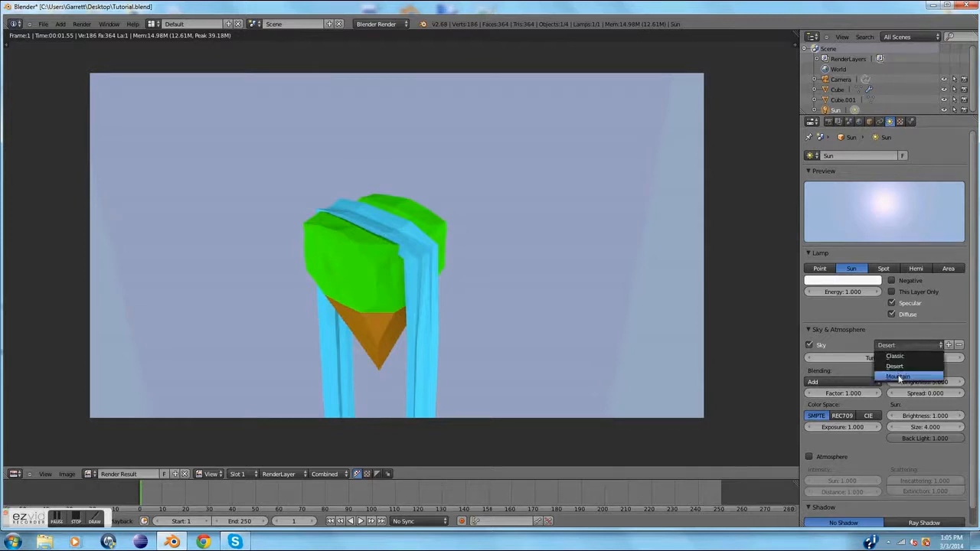
pyautogui.click(899, 377)
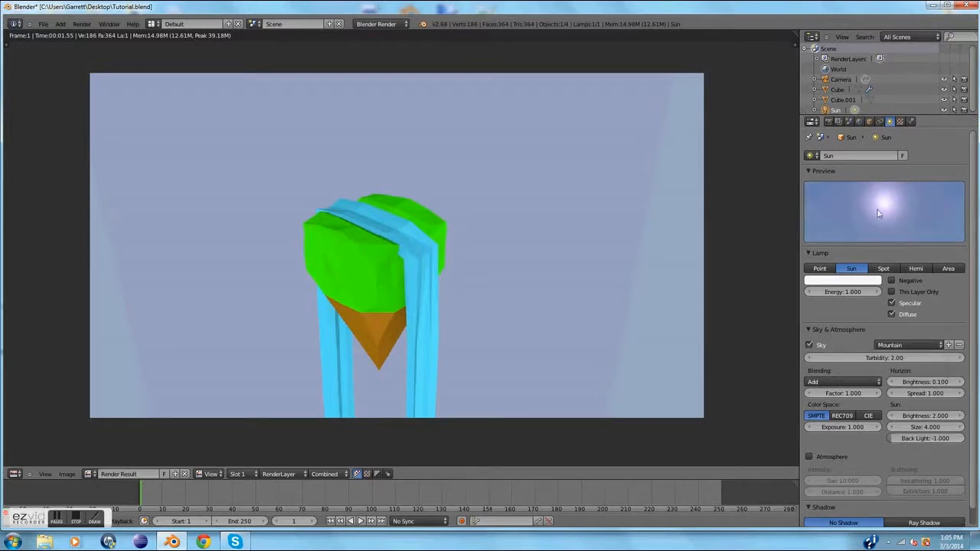
pyautogui.press('F12')
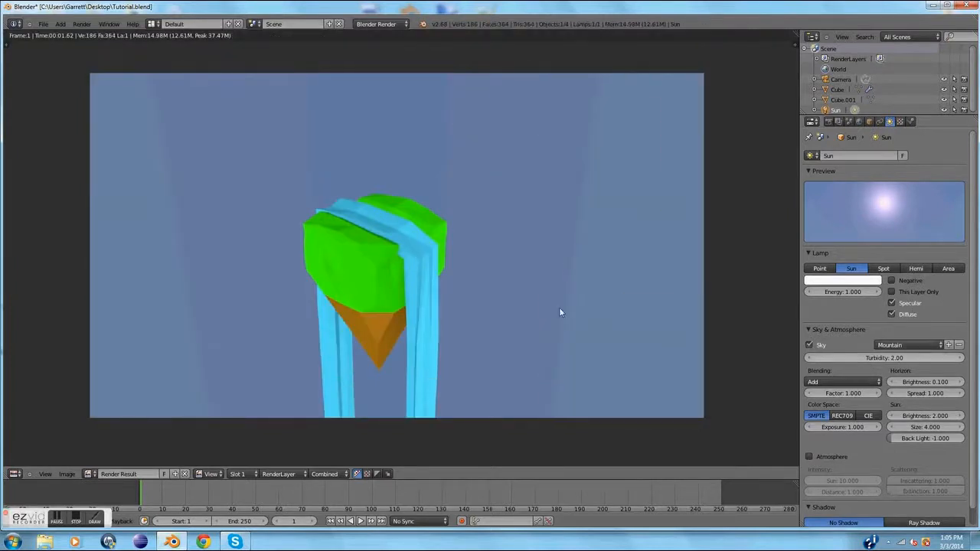
# - Switch the Sun lamp back to the Classic sky preset, render the scene and close the render
pyautogui.click(908, 345)
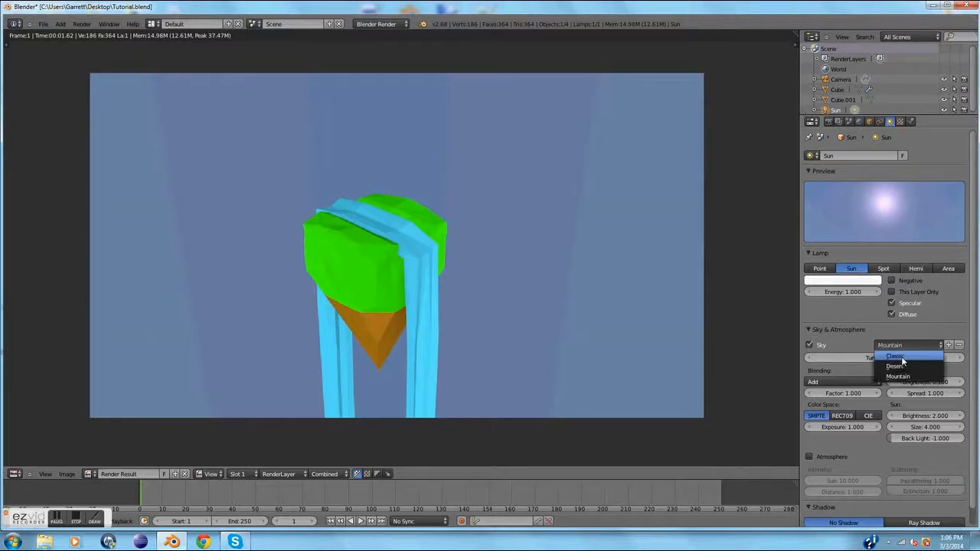
pyautogui.click(904, 353)
pyautogui.press('F12')
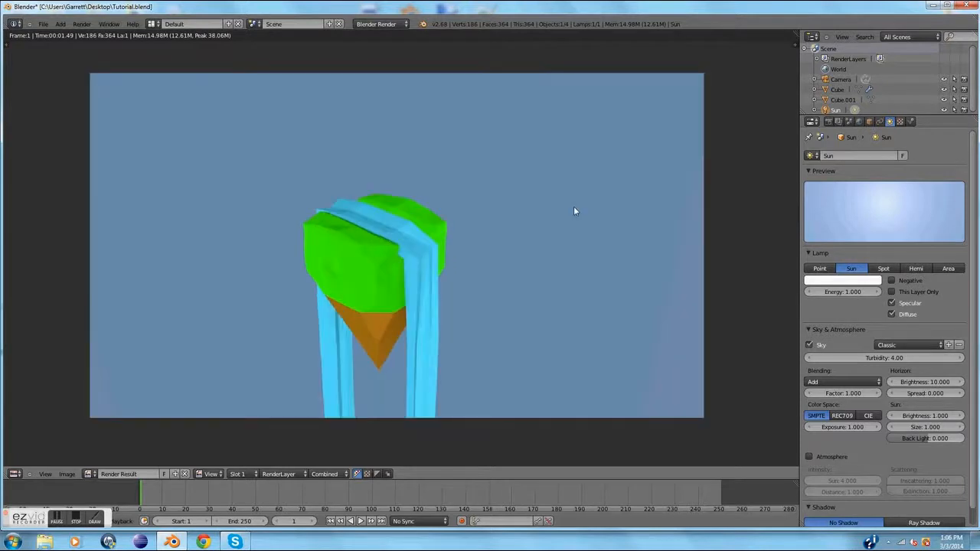
pyautogui.press('Escape')
# - Examine the island and its waterfall through the camera view
pyautogui.moveTo(575, 212); pyautogui.dragTo(484, 233, button='middle')
pyautogui.press('KP_0')
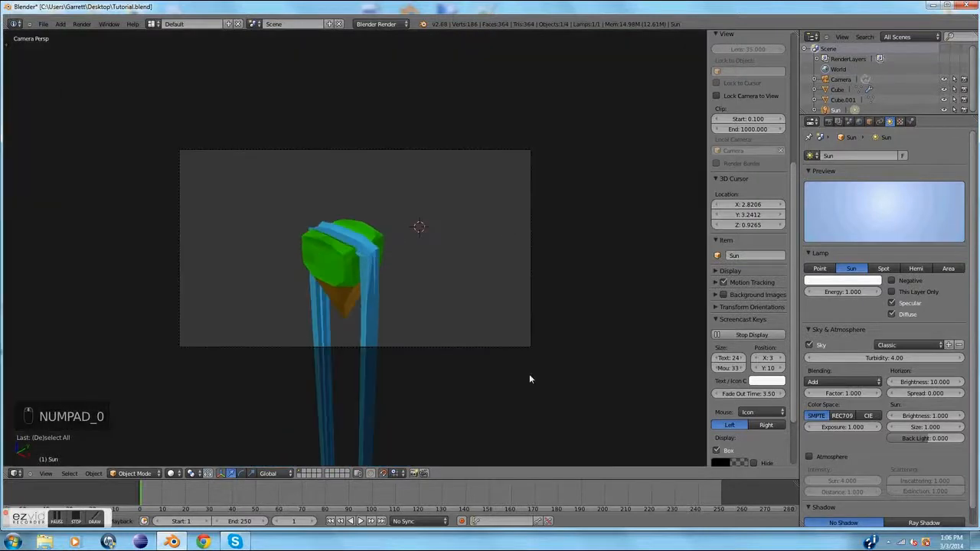
pyautogui.click(529, 378)
pyautogui.scroll(3, 406, 276)
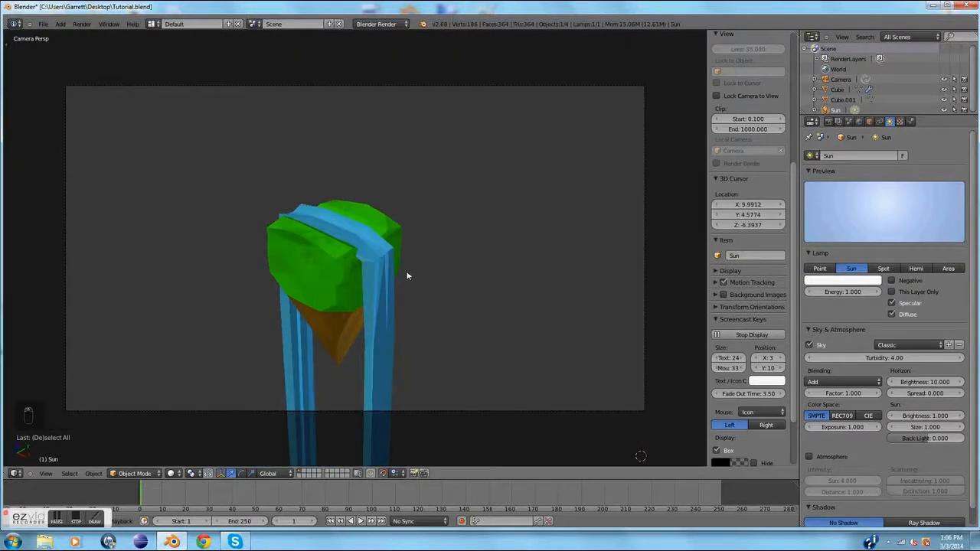
pyautogui.scroll(-3, 726, 304)
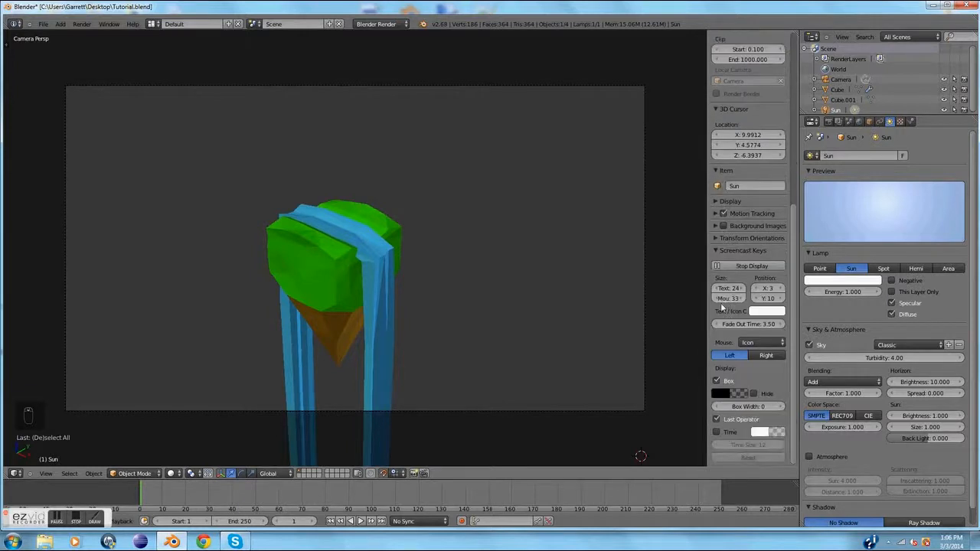
pyautogui.scroll(4, 417, 227)
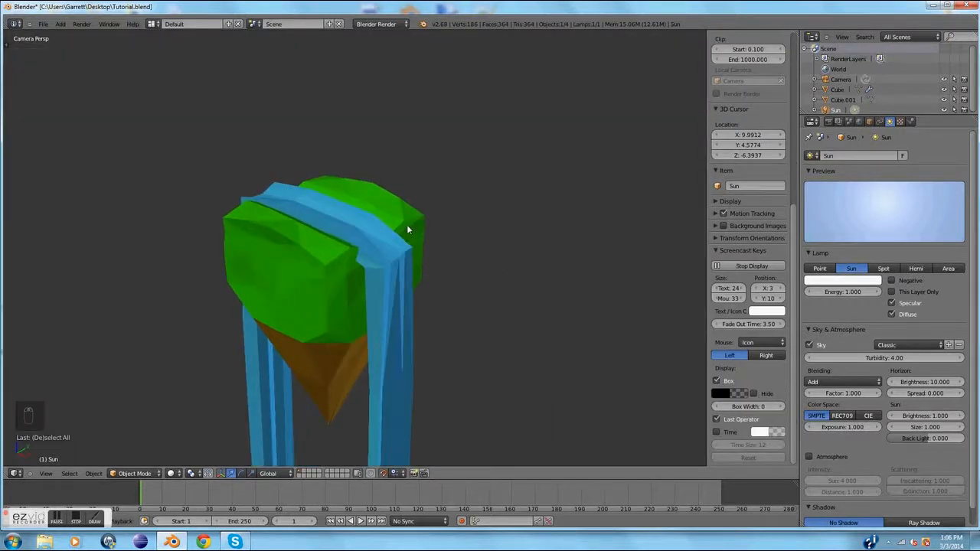
pyautogui.scroll(-4, 398, 228)
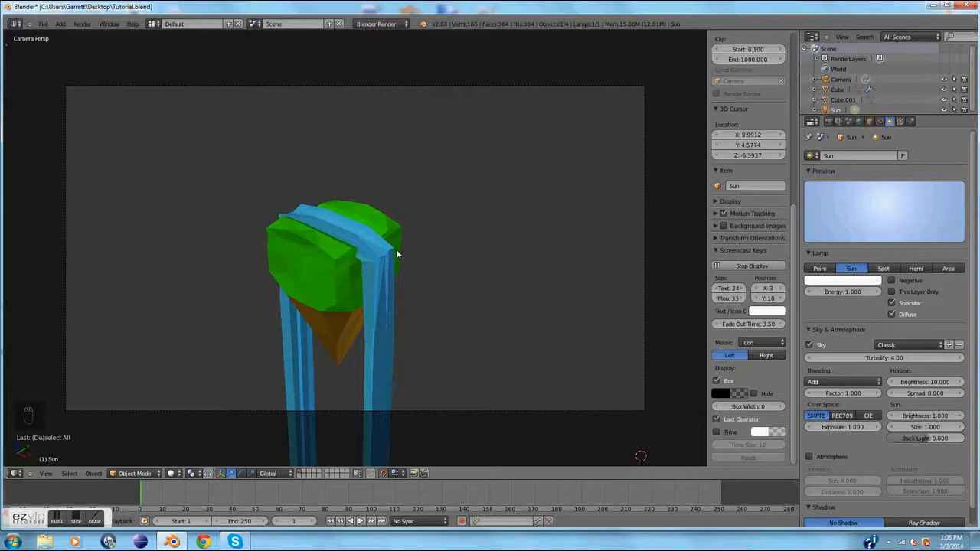
# - Snap the 3D cursor to the scene's centre and deselect all objects
pyautogui.press('KP_0')
pyautogui.moveTo(442, 182); pyautogui.dragTo(301, 156, button='middle')
pyautogui.moveTo(301, 176); pyautogui.dragTo(264, 193, button='middle')
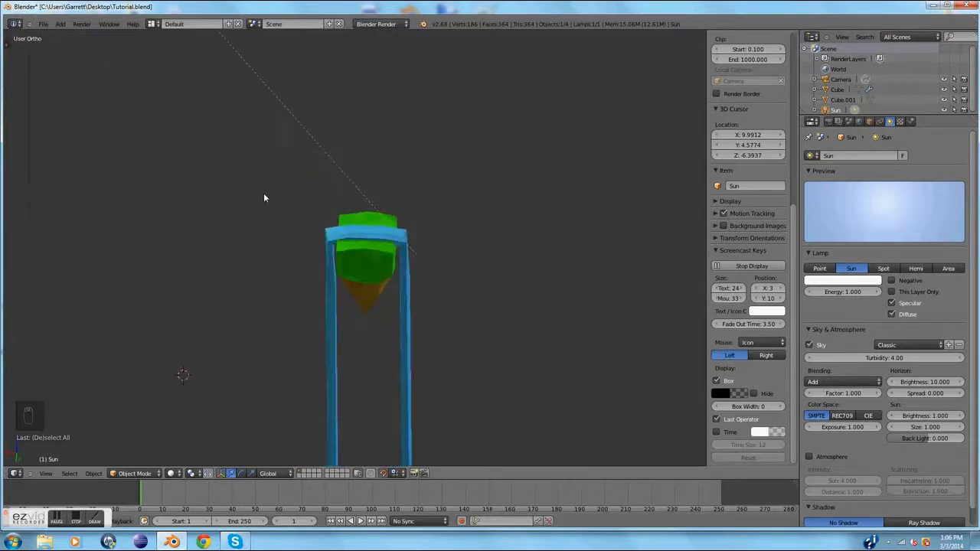
pyautogui.hotkey('shift', 's')
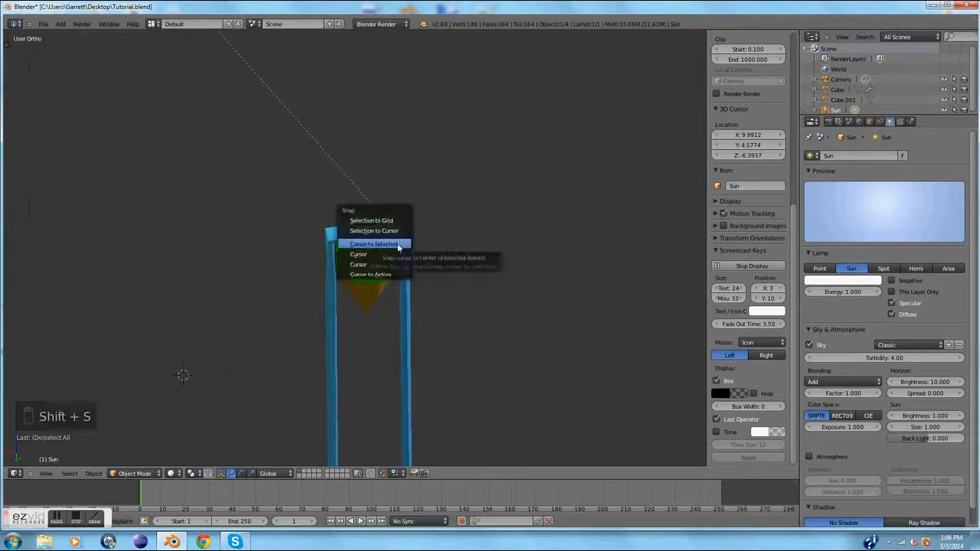
pyautogui.click(394, 255)
pyautogui.press('a')
# - Select the island block and enter Edit Mode with its dirt cone seen from below
pyautogui.moveTo(492, 264); pyautogui.dragTo(240, 215, button='middle')
pyautogui.press('KP_0')
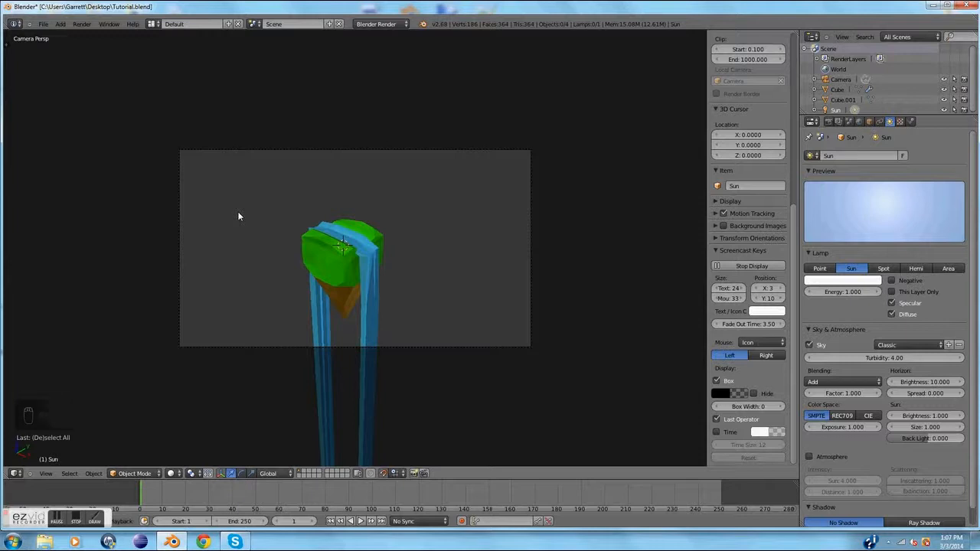
pyautogui.scroll(2, 240, 217)
pyautogui.press('Escape')
pyautogui.moveTo(257, 219); pyautogui.dragTo(298, 95, button='middle')
pyautogui.scroll(7, 280, 186)
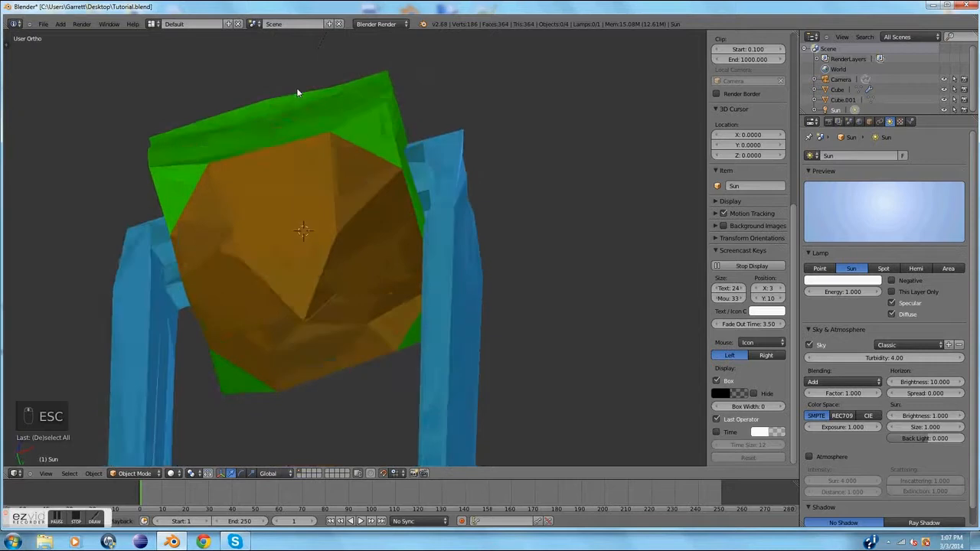
pyautogui.rightClick(304, 325)
pyautogui.press('a')
pyautogui.moveTo(568, 286); pyautogui.dragTo(571, 307, button='middle')
pyautogui.rightClick(343, 132)
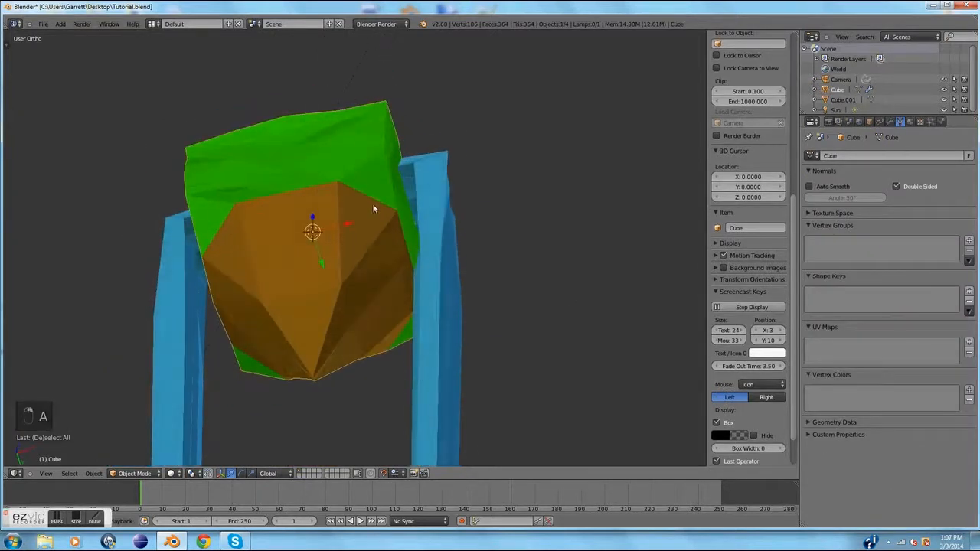
pyautogui.press('Tab')
# - Try selecting the faces at the cone's bottom tip individually and with Circle Select, and clear the selection
pyautogui.rightClick(322, 392)
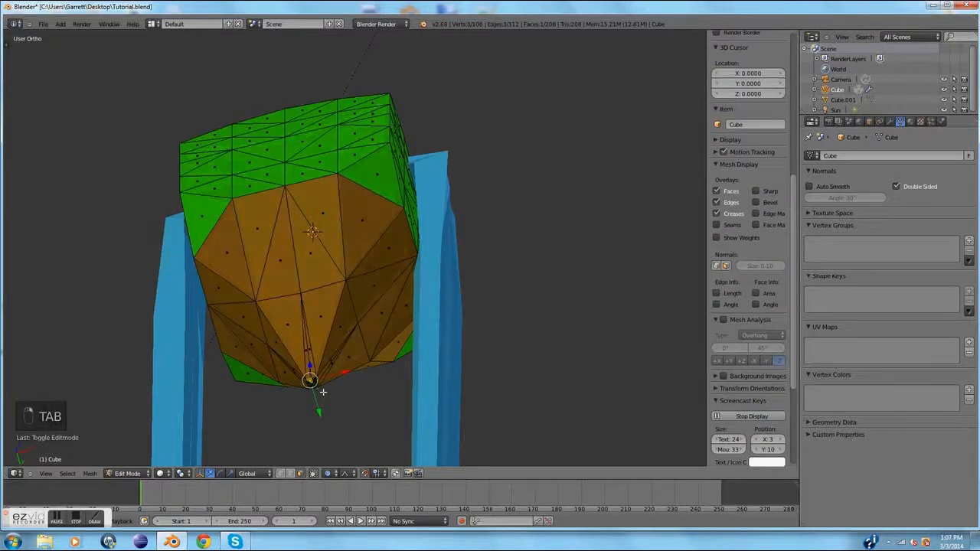
pyautogui.press('a')
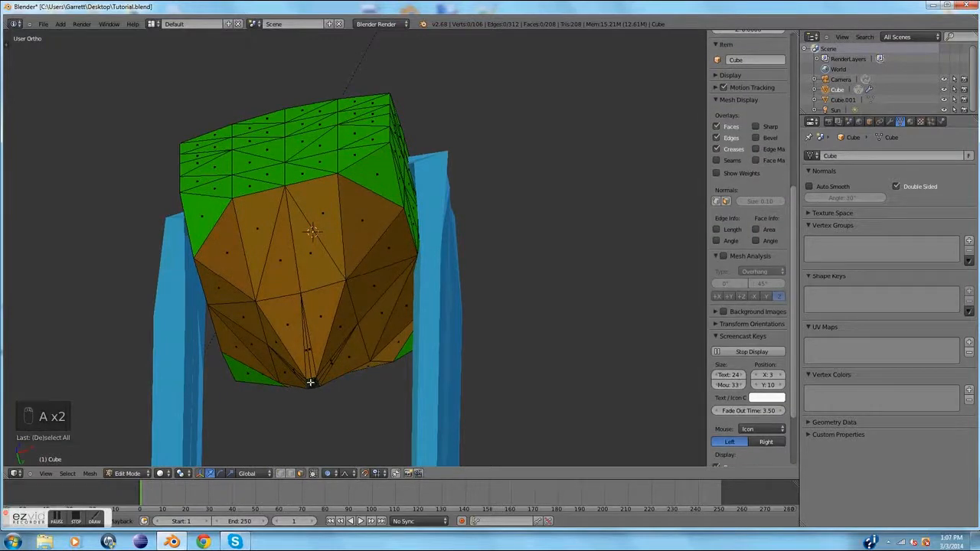
pyautogui.press('c')
pyautogui.moveTo(310, 389); pyautogui.dragTo(313, 387)
pyautogui.rightClick(313, 387)
pyautogui.moveTo(313, 388); pyautogui.dragTo(335, 400, button='middle')
pyautogui.scroll(-2, 329, 396)
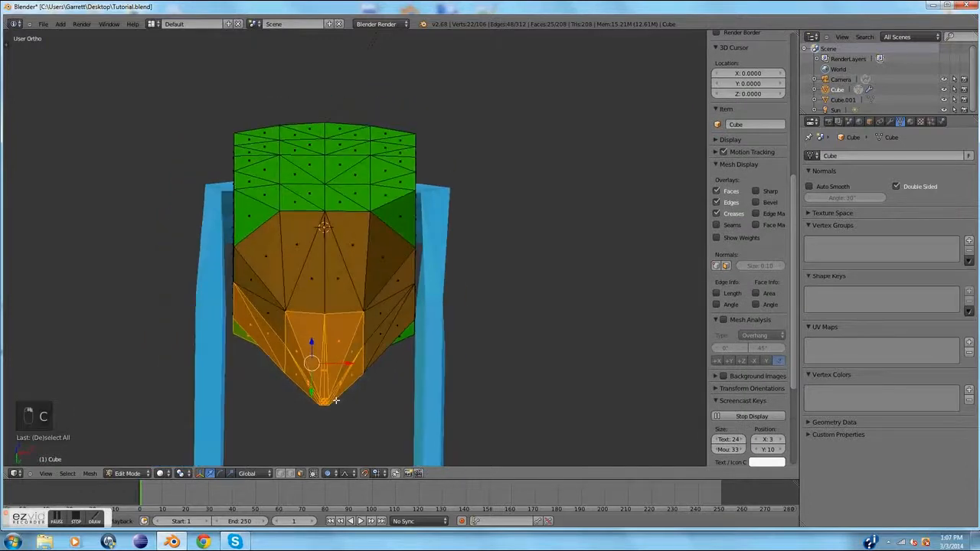
pyautogui.press('a')
pyautogui.rightClick(326, 398)
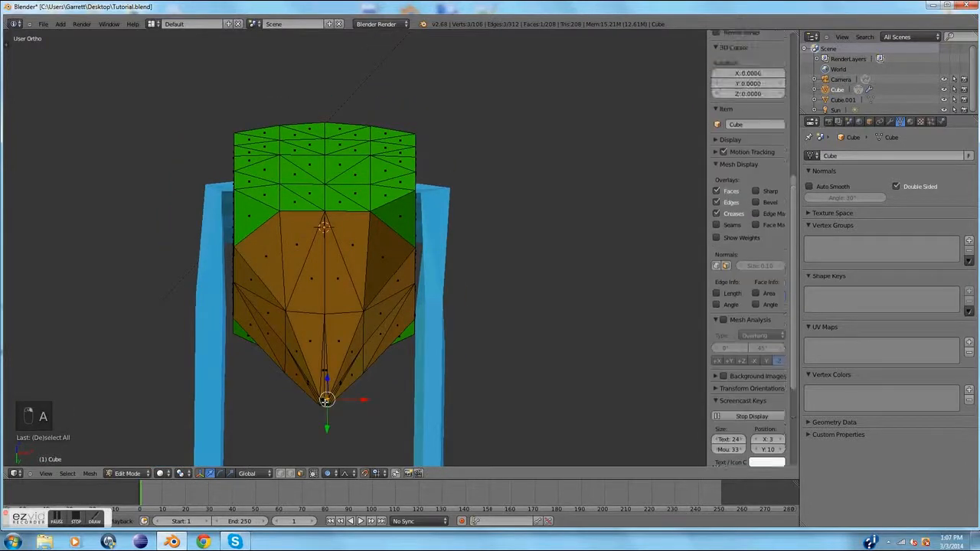
pyautogui.press('a')
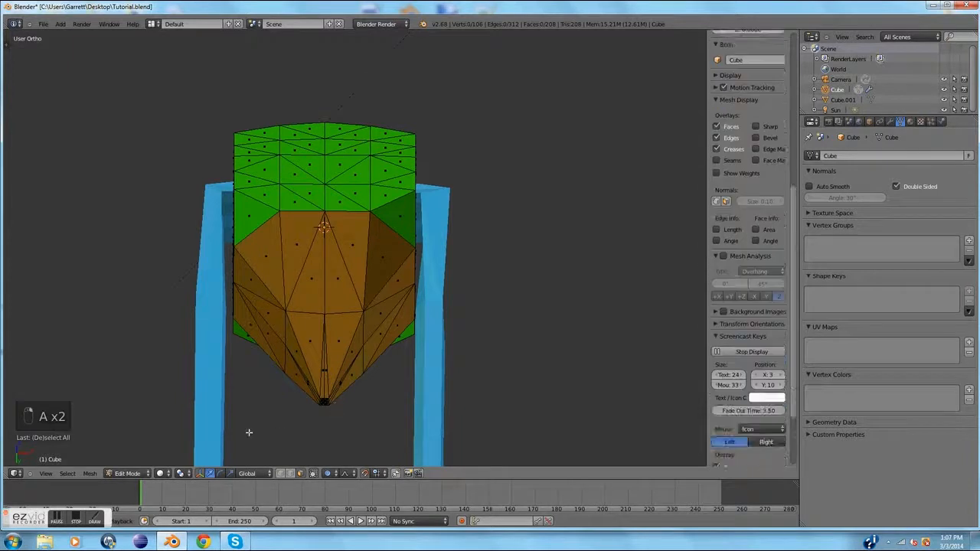